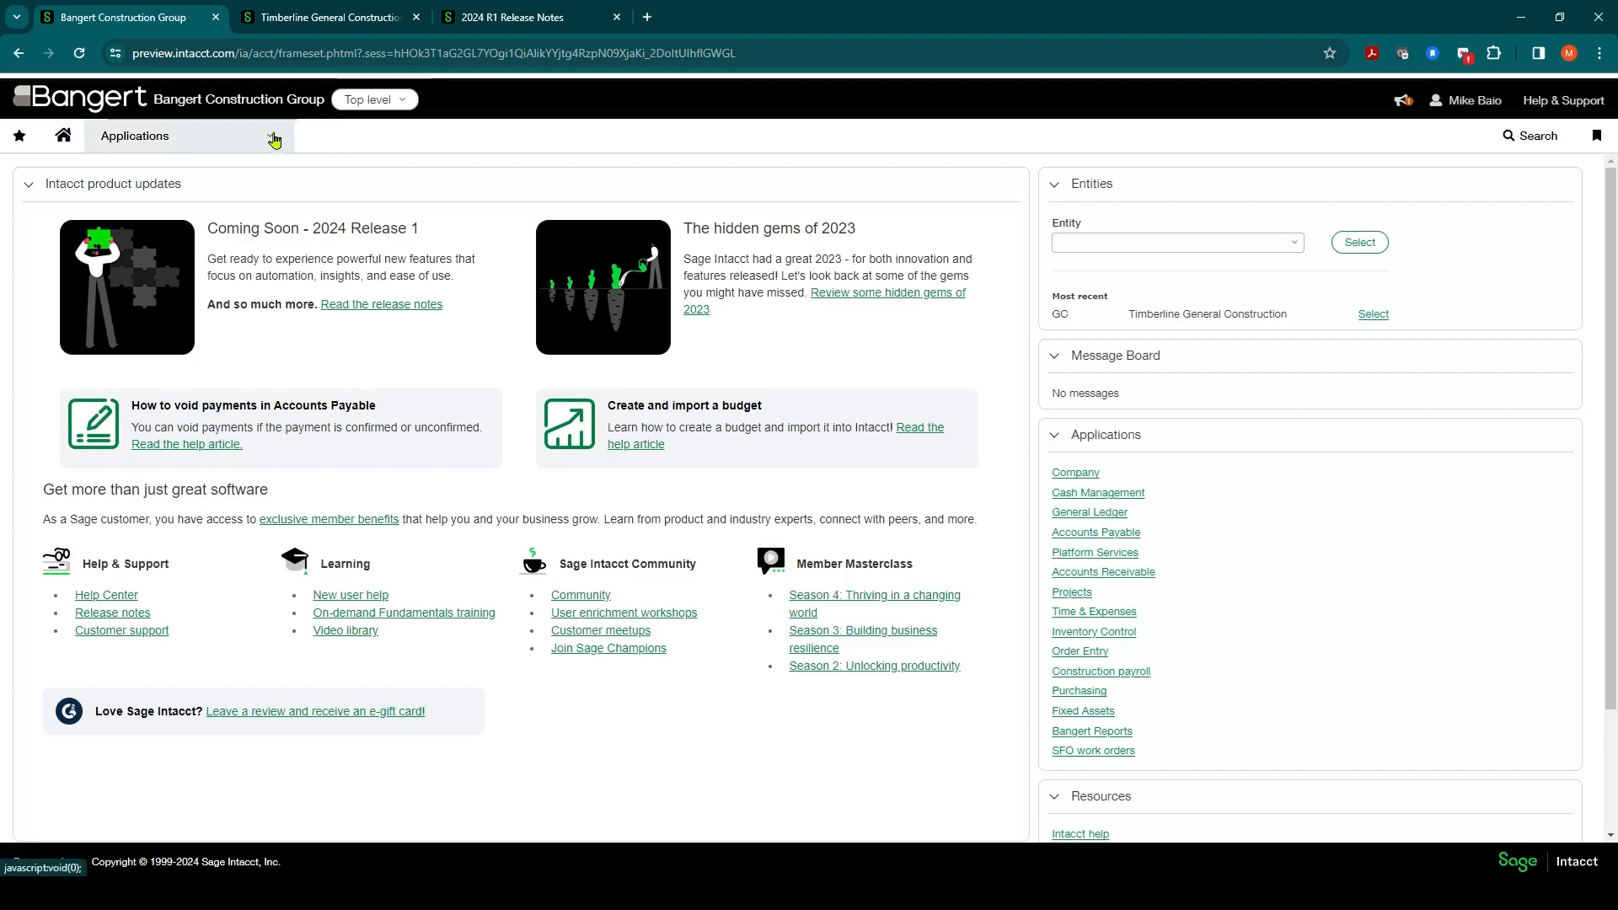
# - Open the Order Entry transaction definitions list at the top level
pyautogui.click(274, 140)
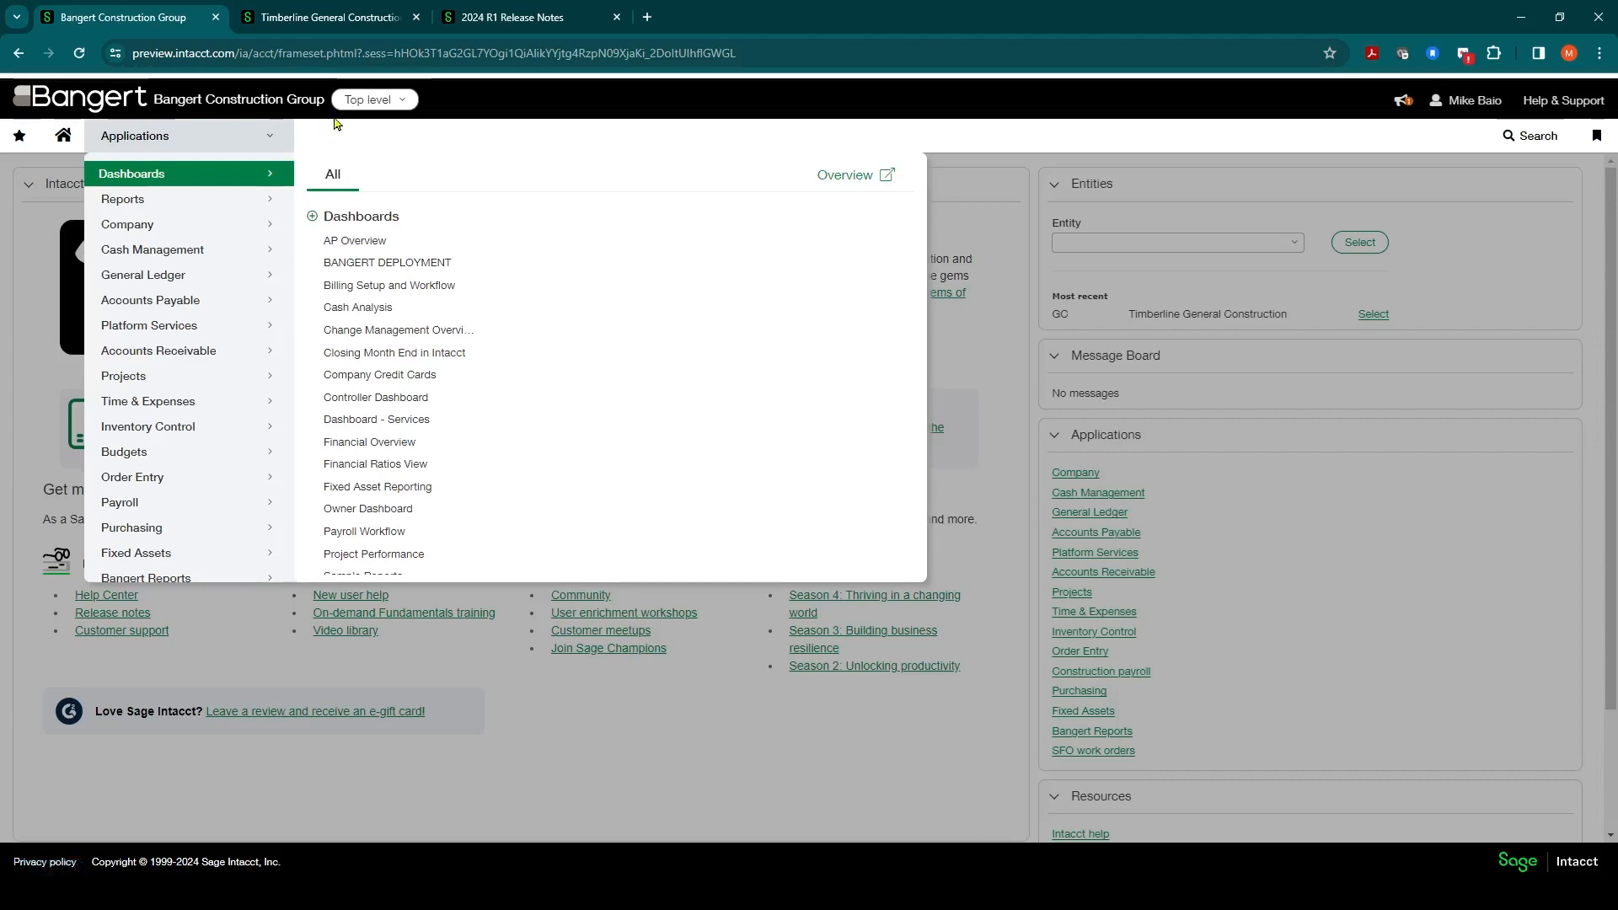
pyautogui.moveTo(171, 482)
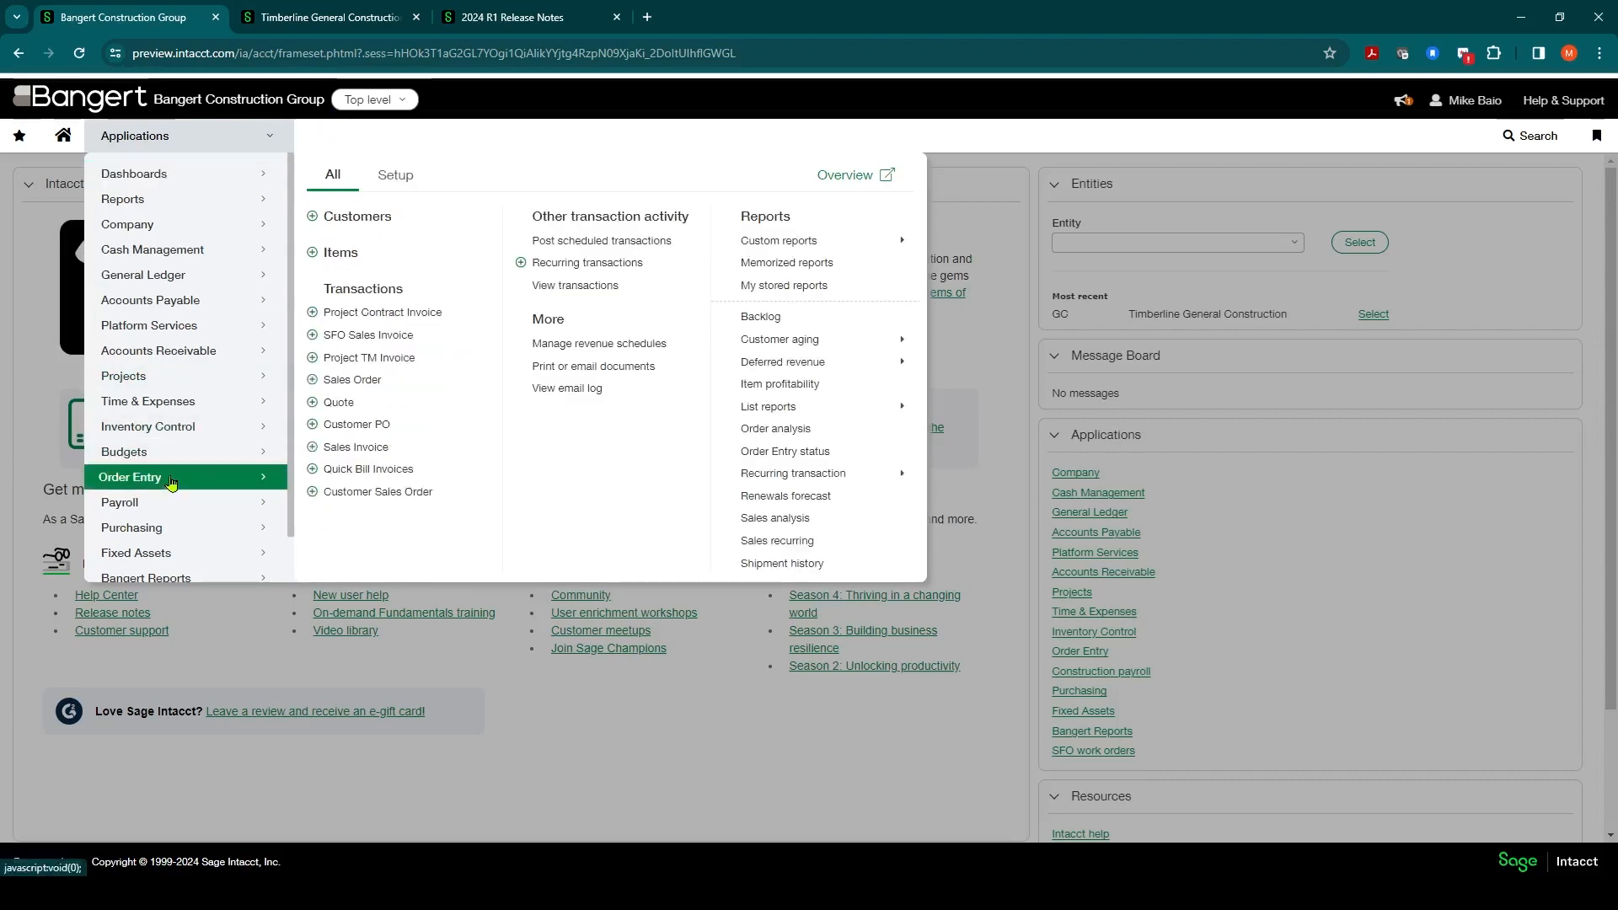
pyautogui.click(383, 178)
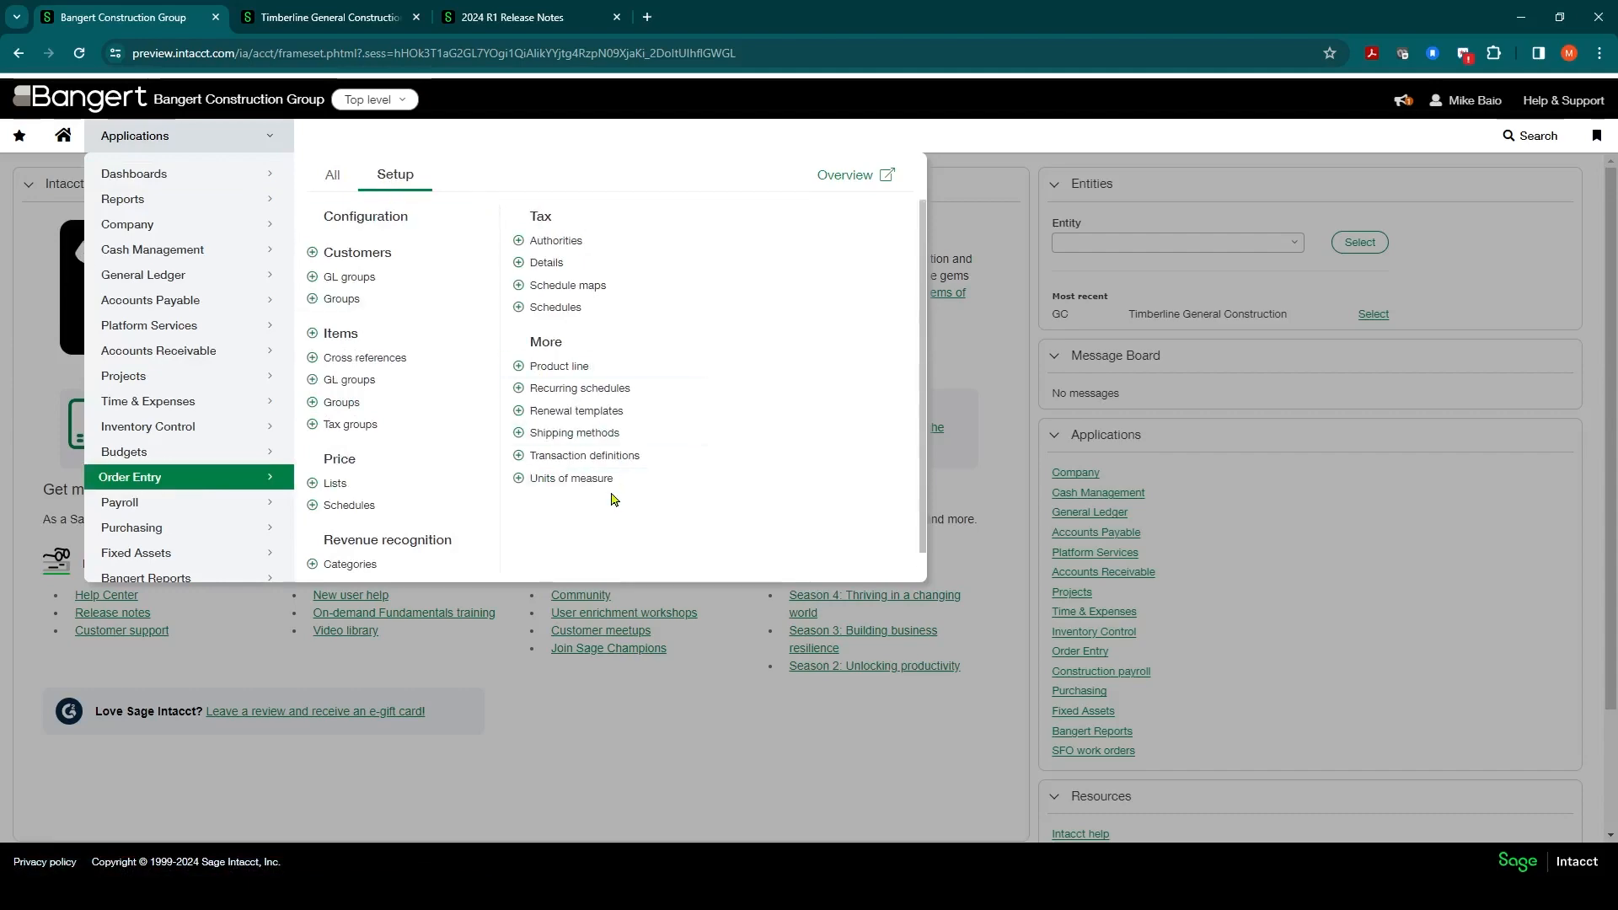
pyautogui.click(569, 460)
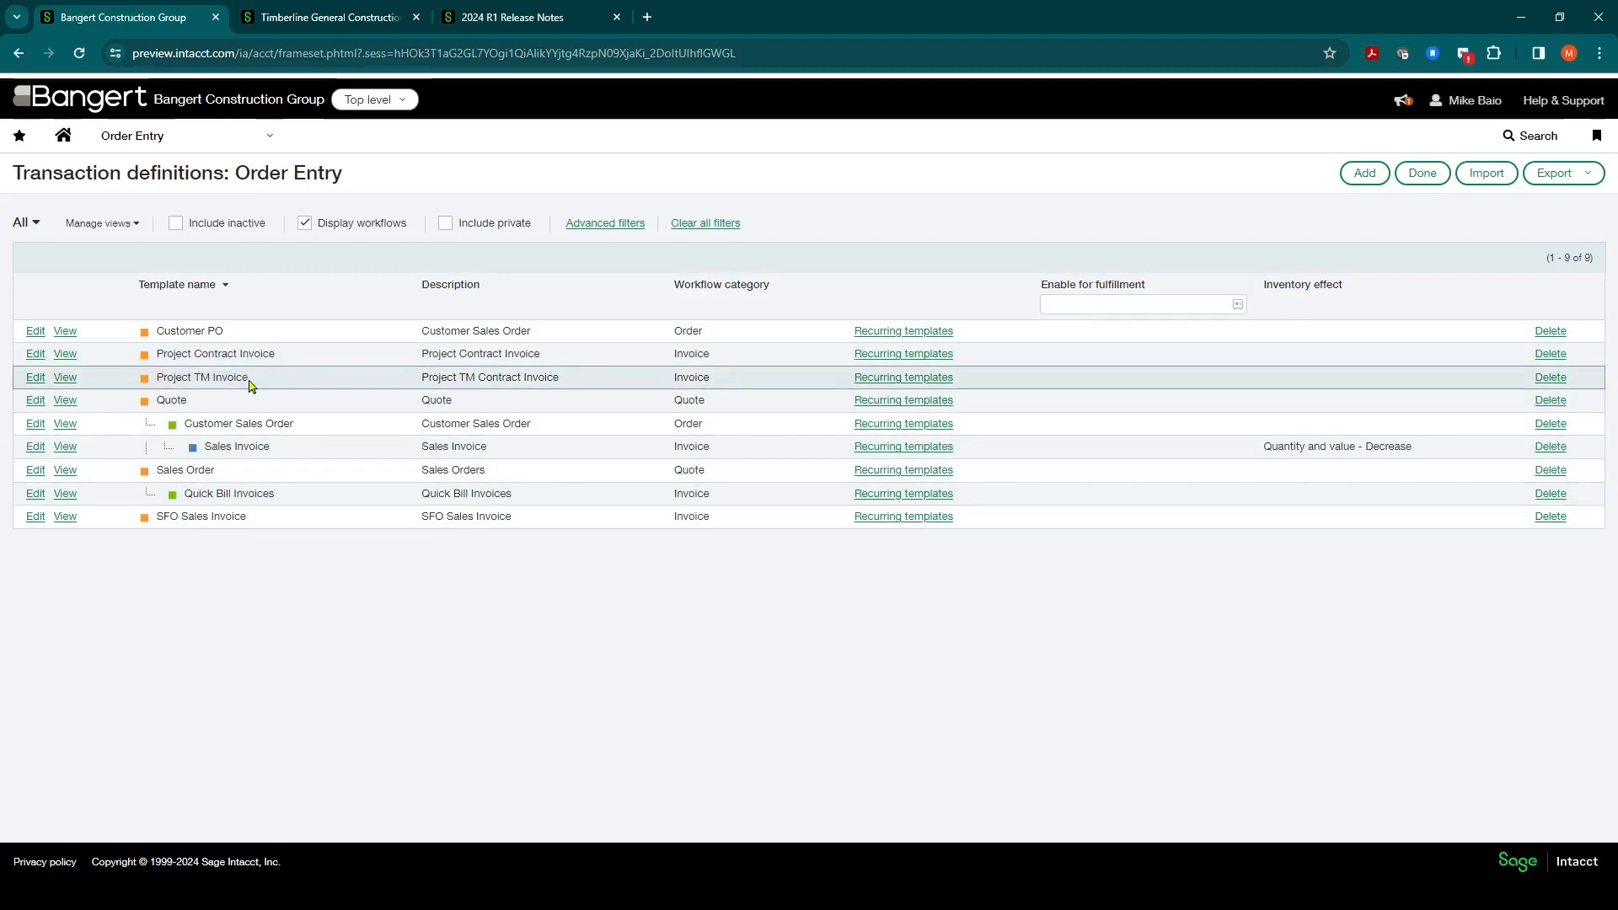
# - Open the Project Contract Invoice transaction definition for editing and review its accounting and project contract billing settings
pyautogui.click(36, 355)
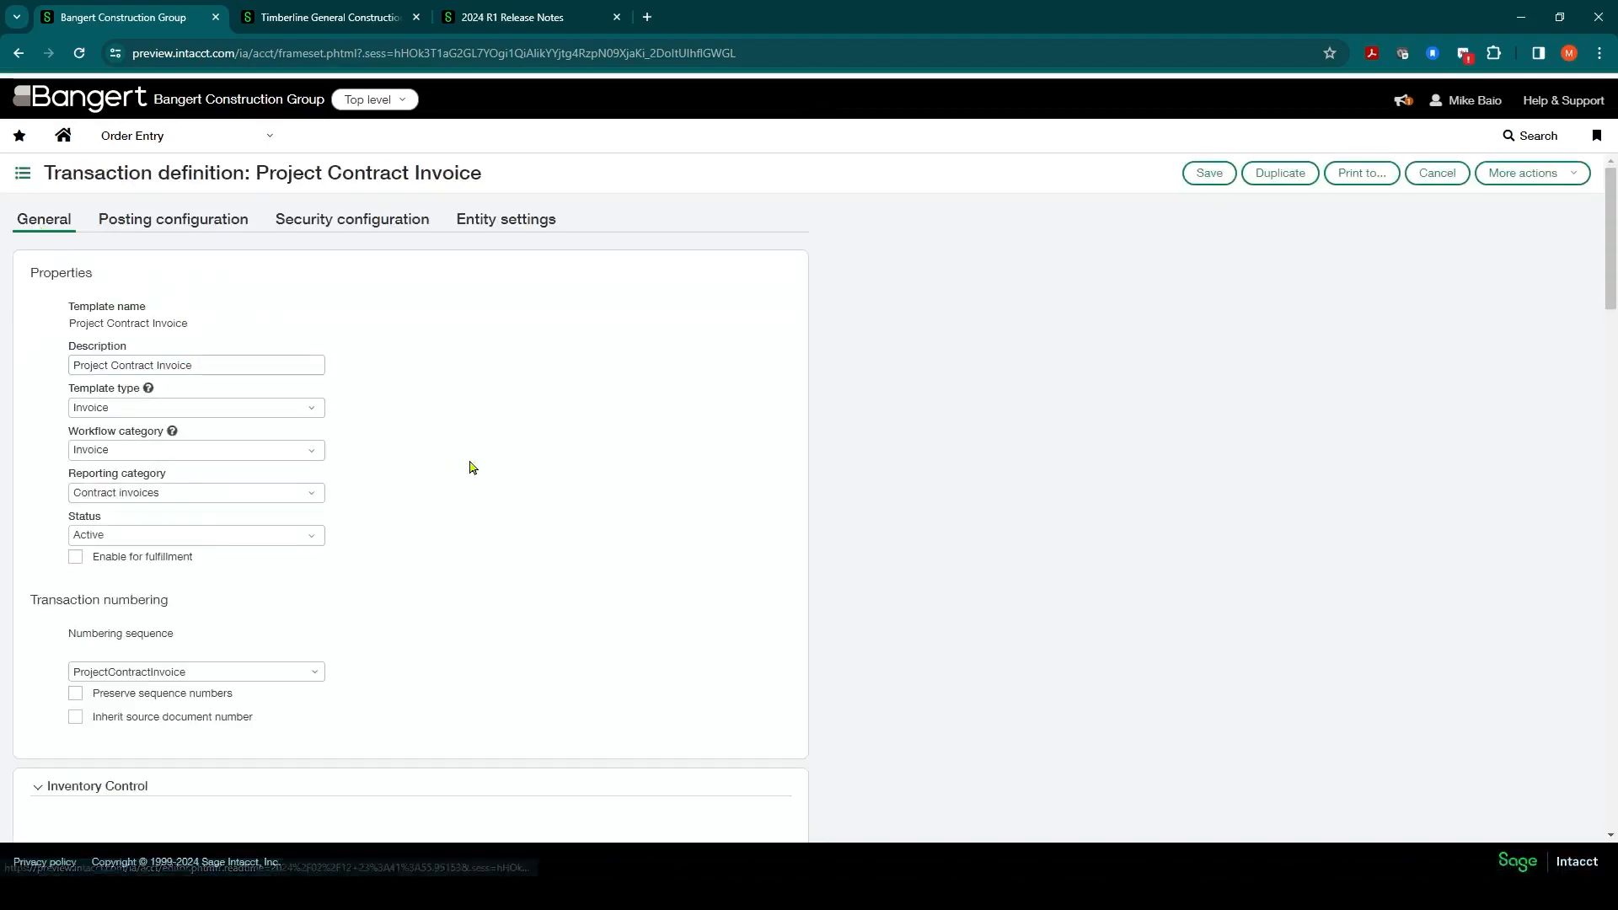
pyautogui.scroll(-7, 470, 466)
pyautogui.scroll(-8, 469, 466)
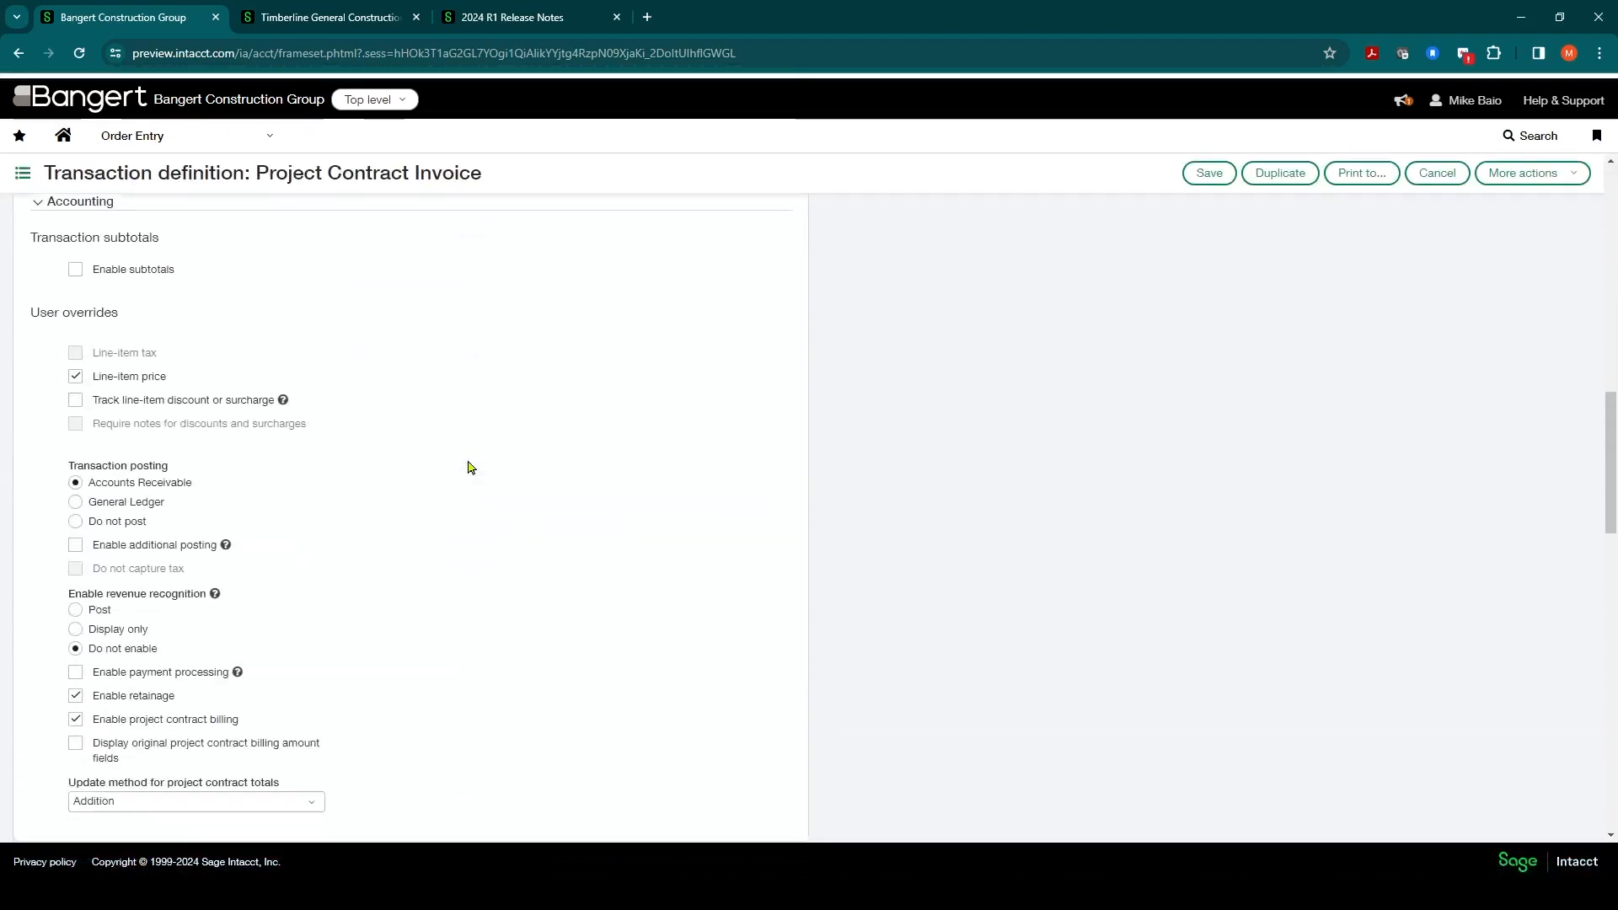
pyautogui.scroll(5, 51, 405)
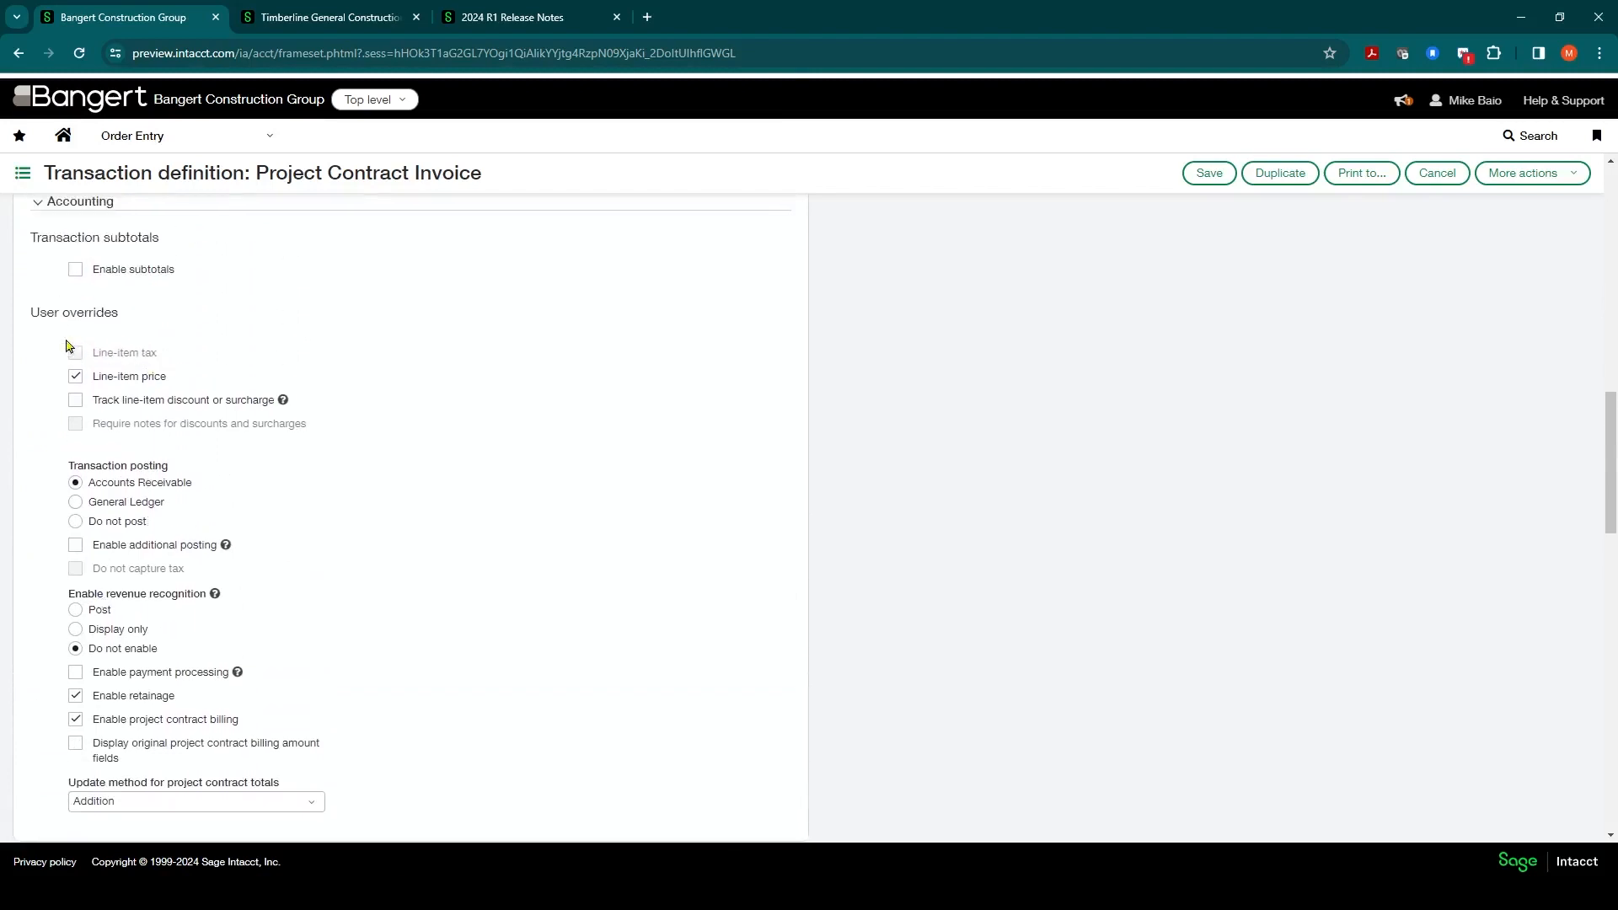
pyautogui.scroll(-6, 270, 514)
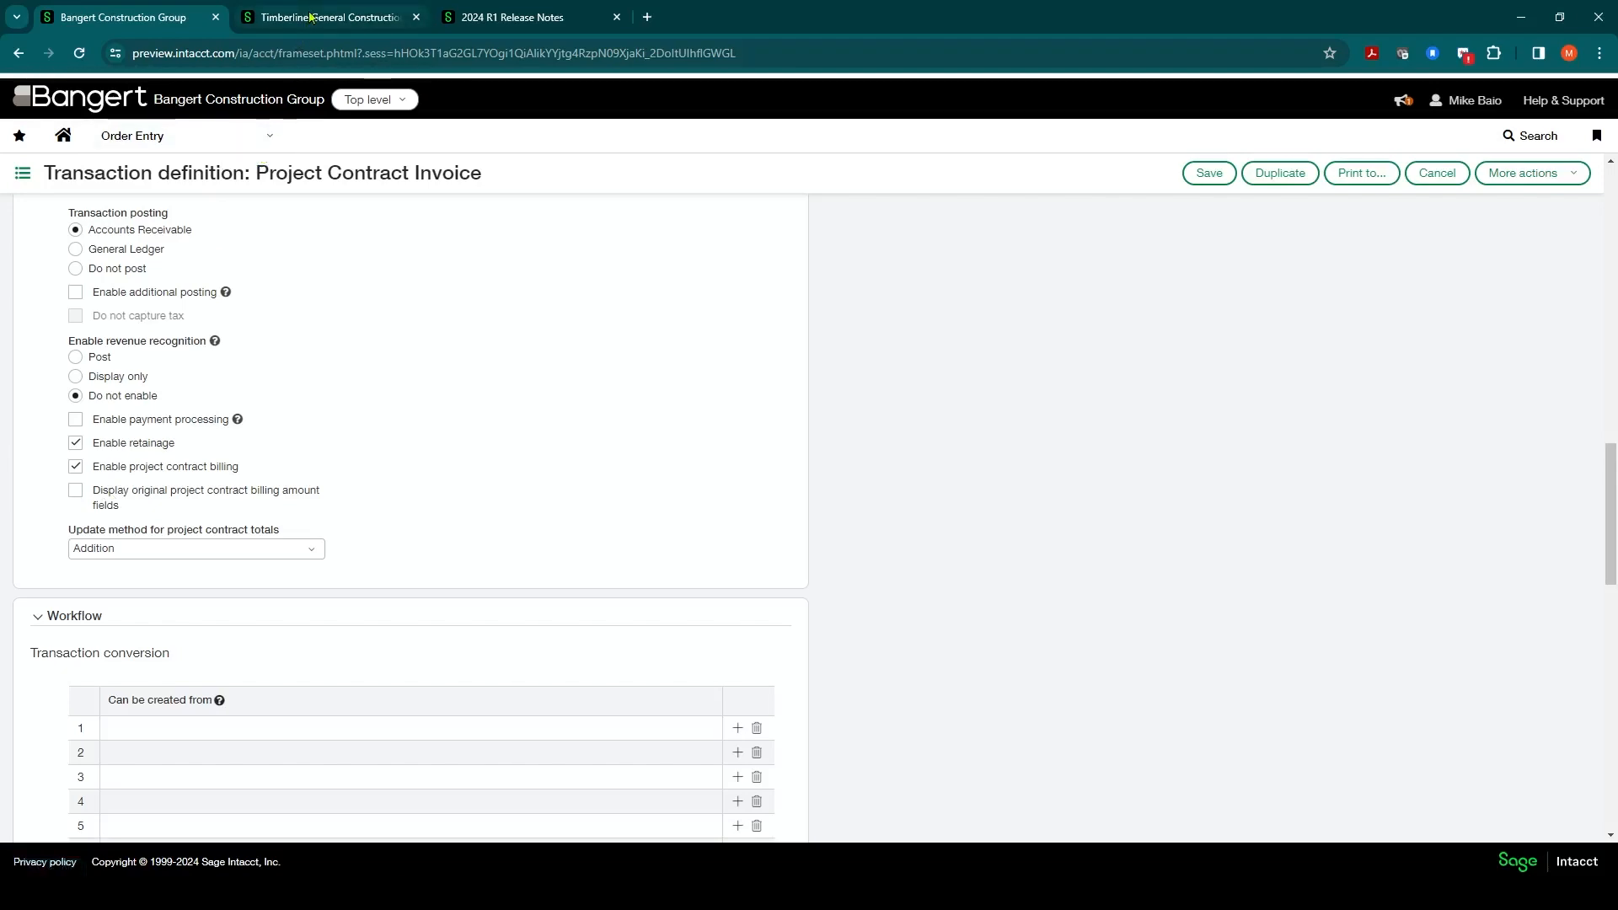
# - Switch to the Timberline General Construction session and open the Order Entry list of Project Contract Invoice transactions
pyautogui.click(311, 16)
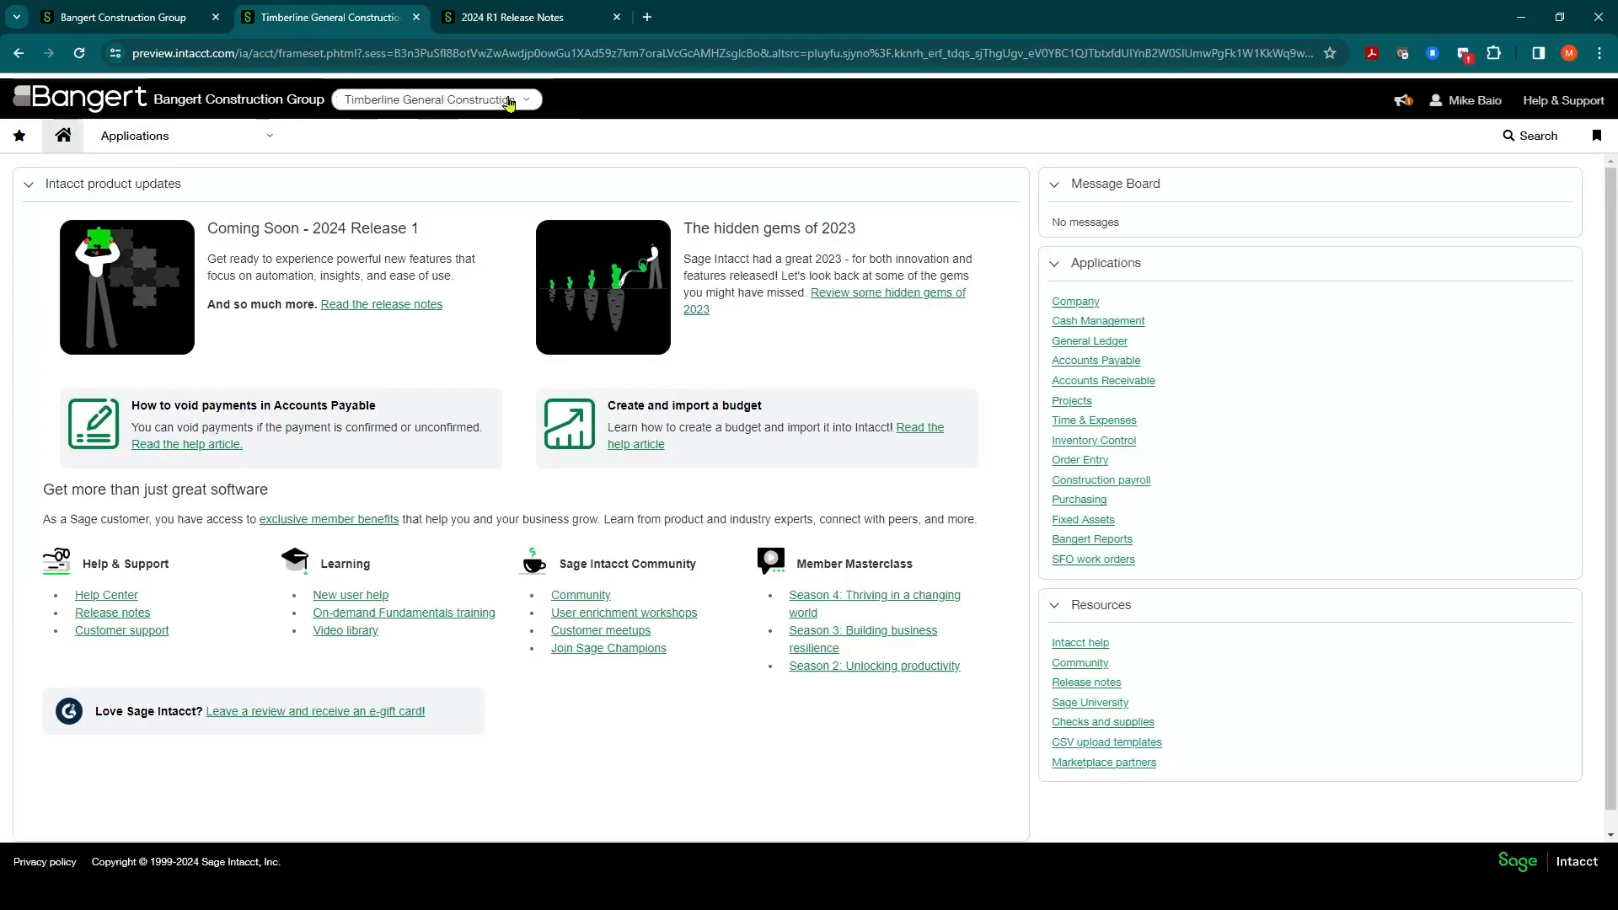
pyautogui.click(263, 138)
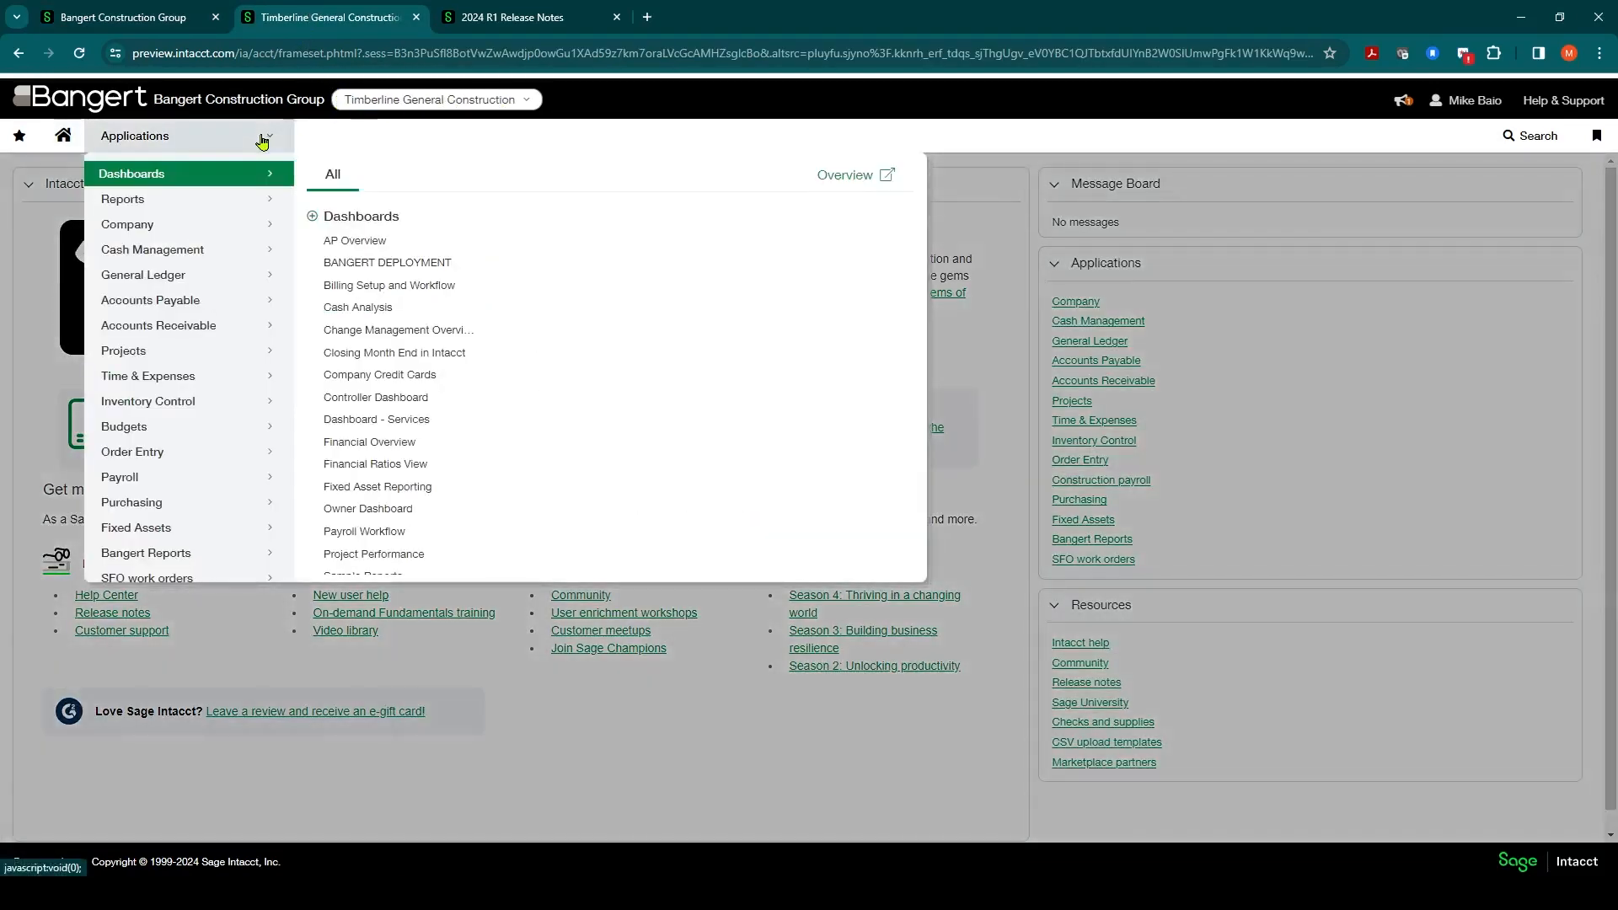
pyautogui.moveTo(210, 362)
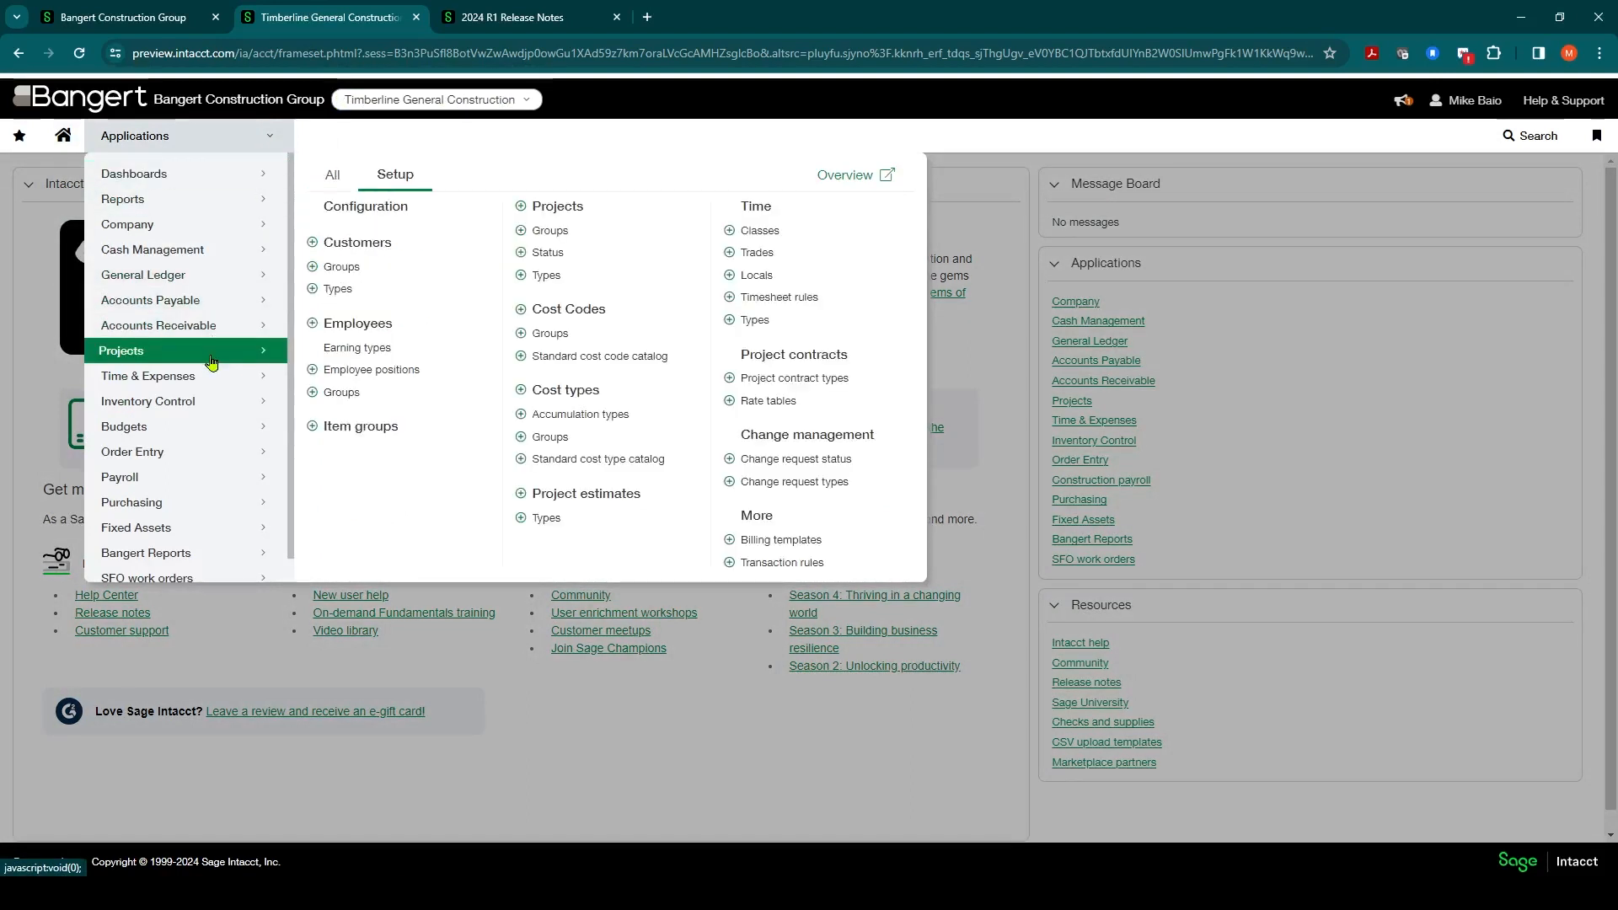
pyautogui.click(332, 174)
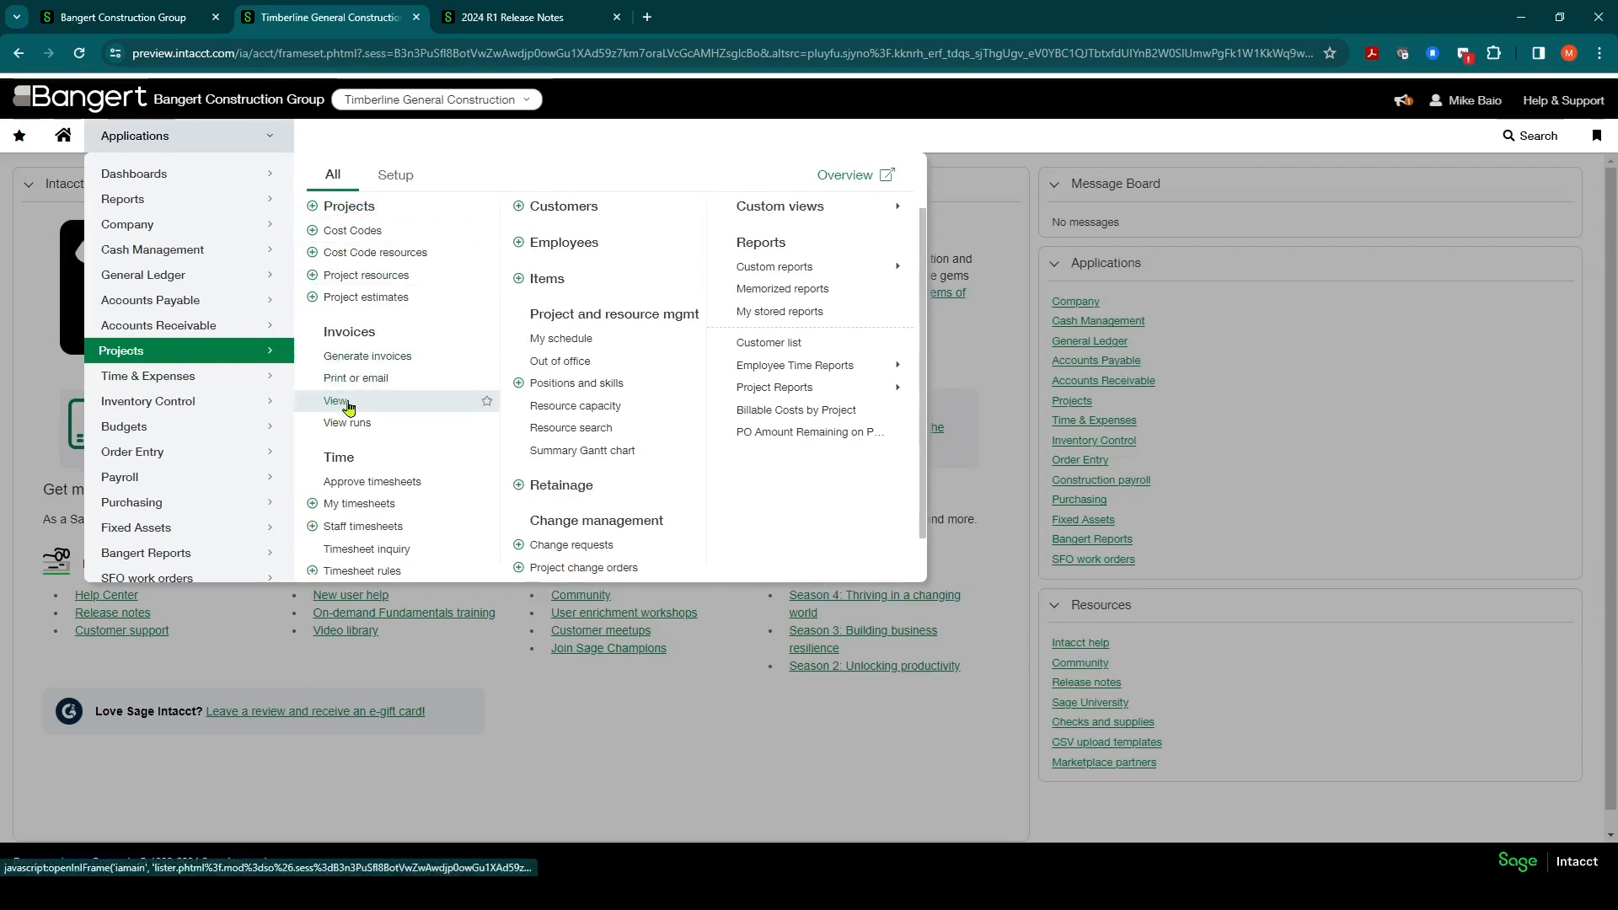
pyautogui.click(160, 456)
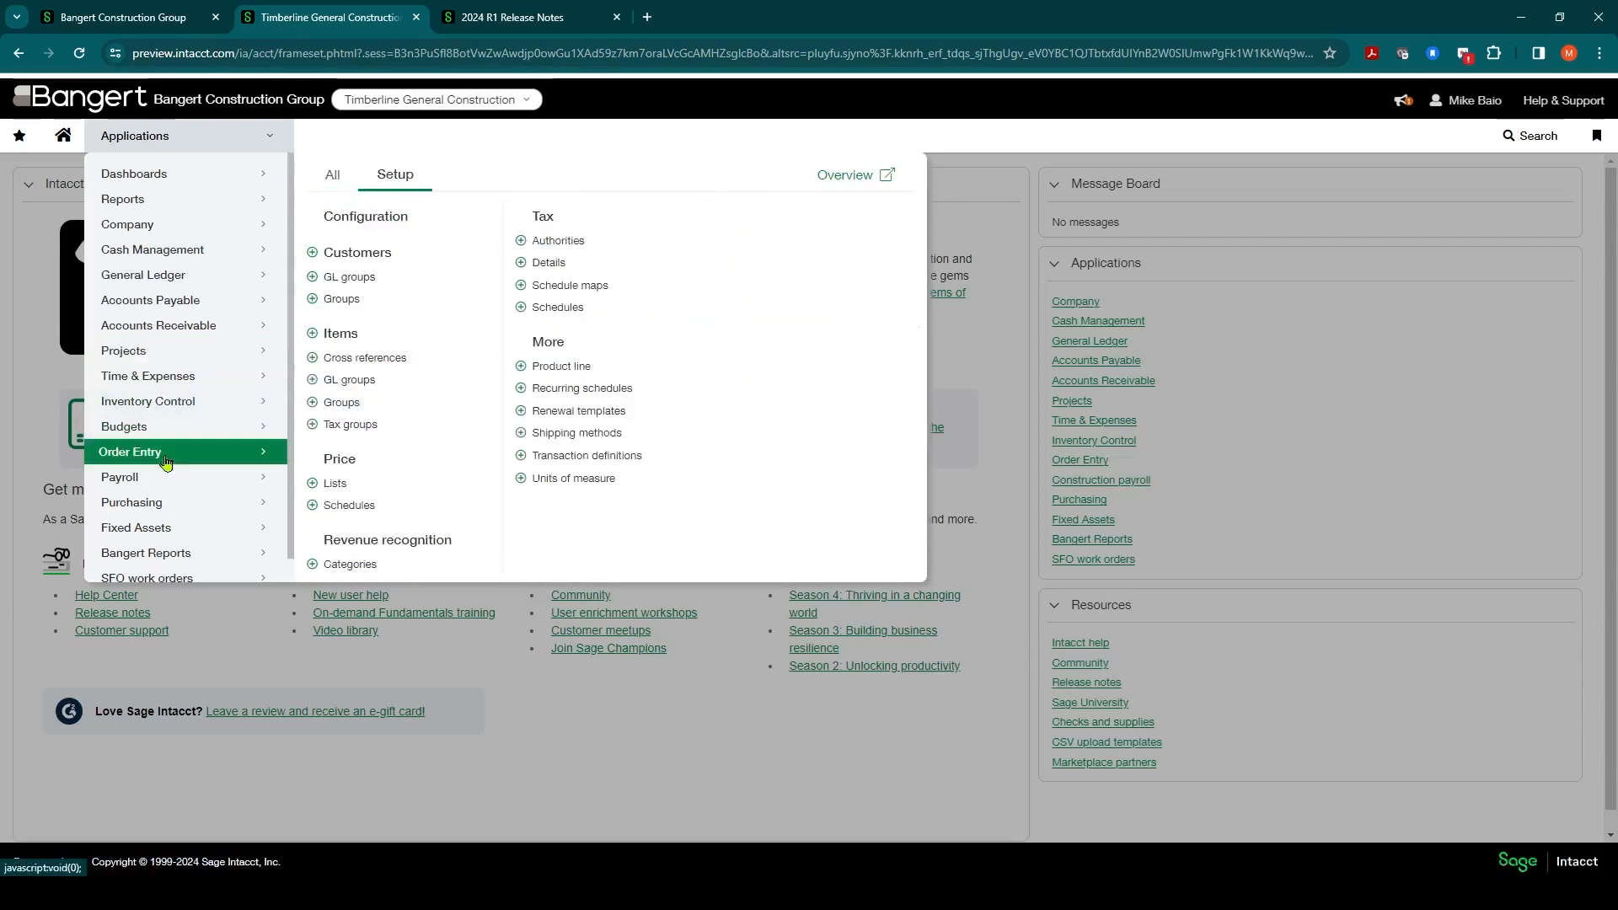
pyautogui.click(333, 175)
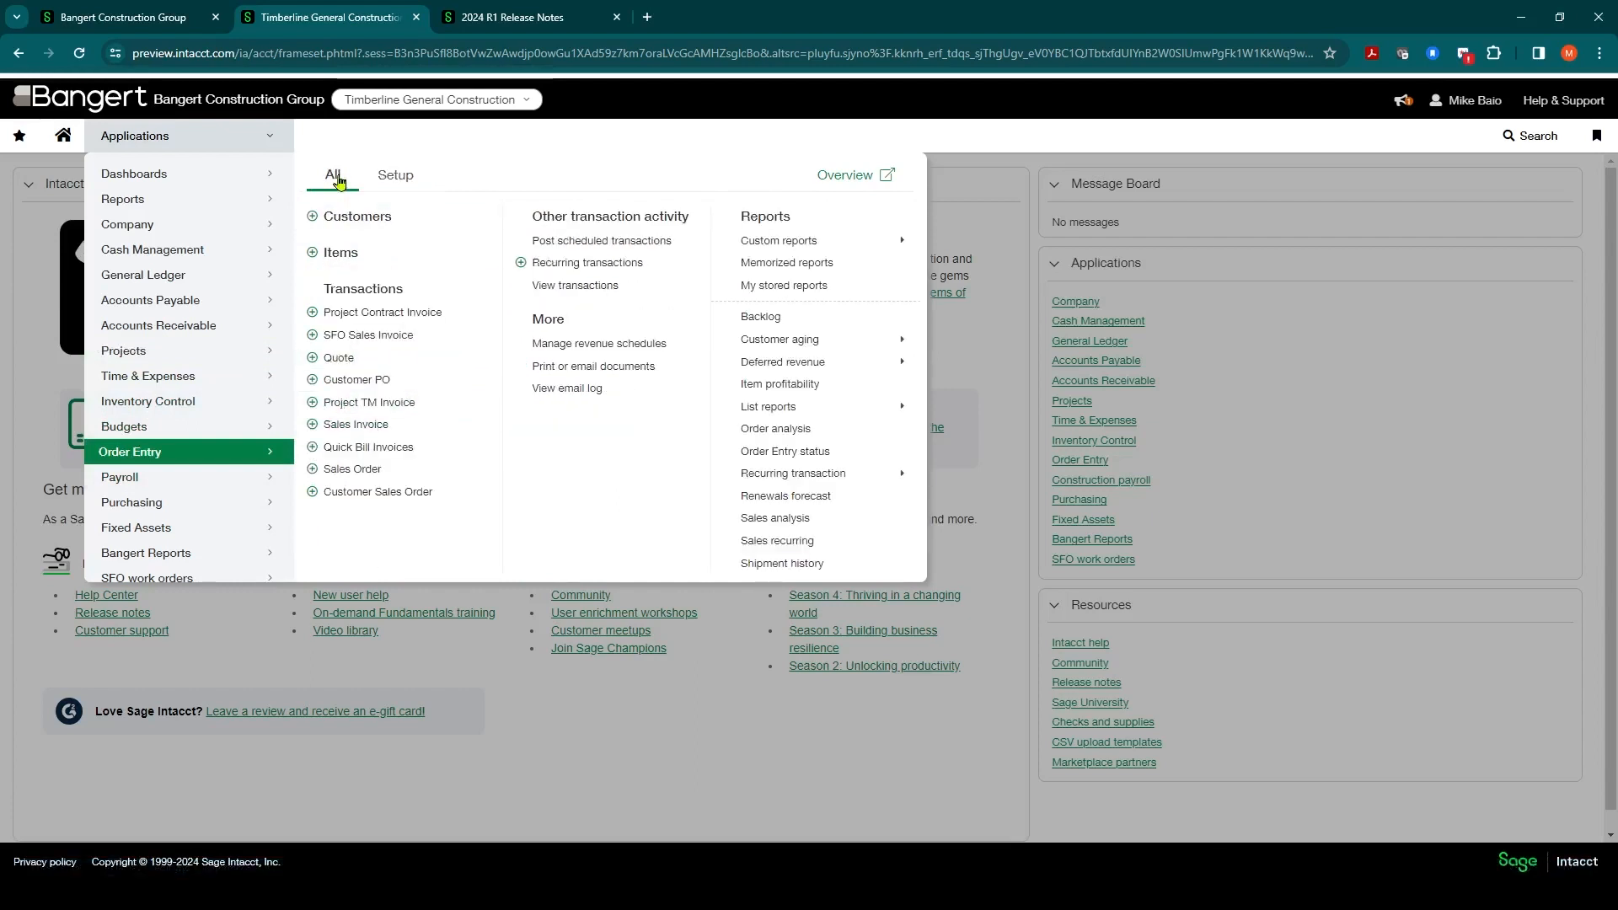
pyautogui.click(374, 313)
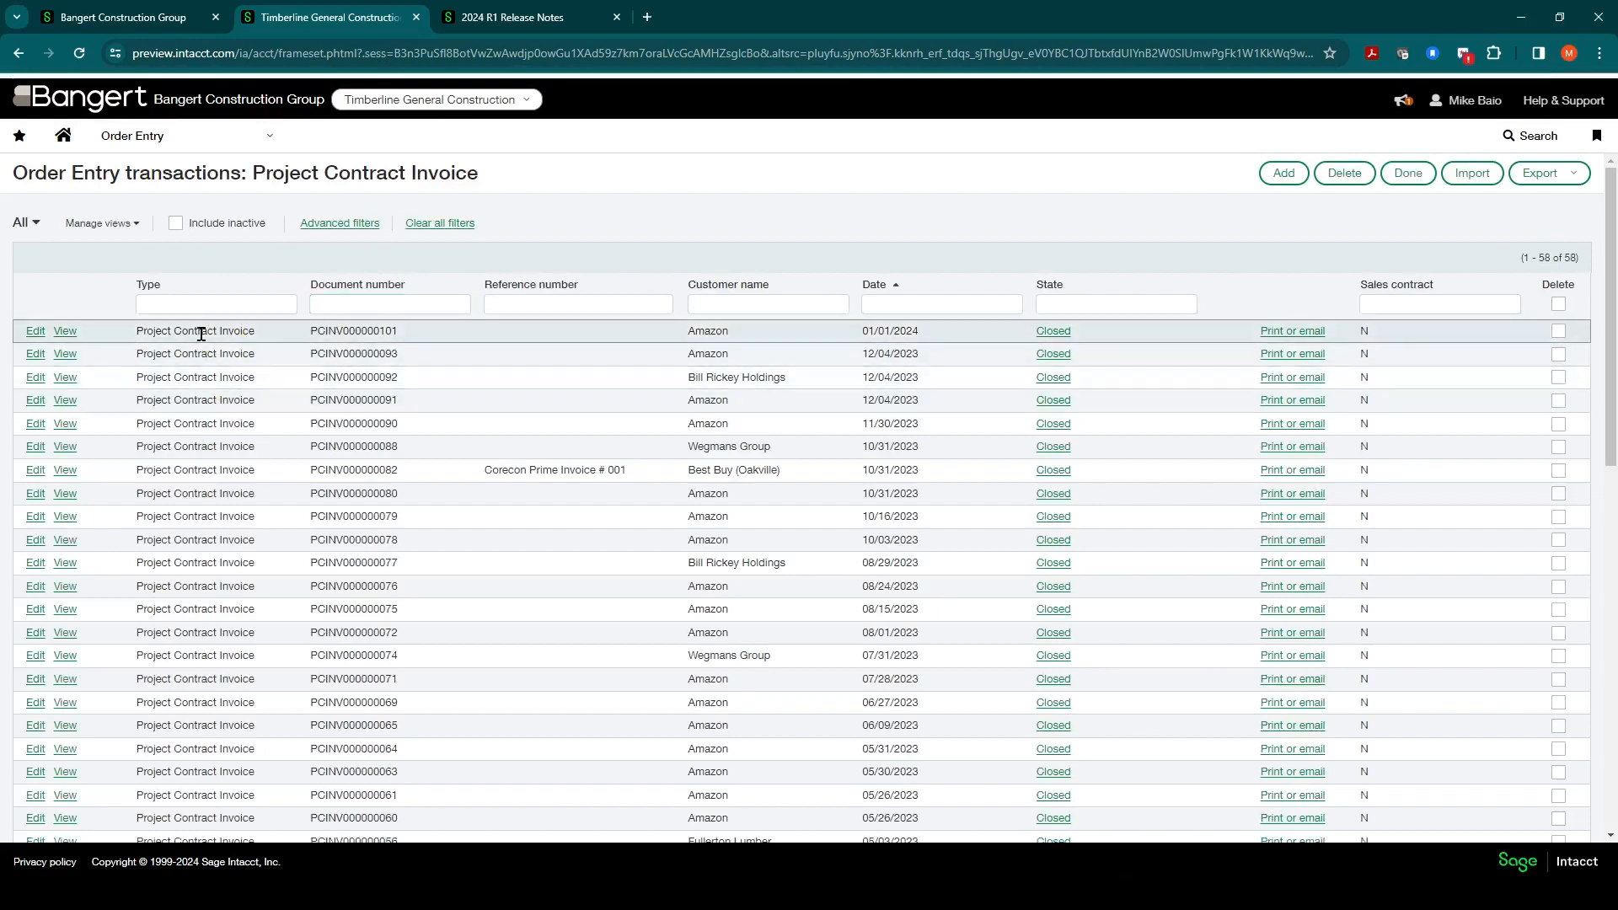
# - Open the Amazon project contract invoice dated 01/01/2024 for editing and review its project contract billing section and entries
pyautogui.click(35, 335)
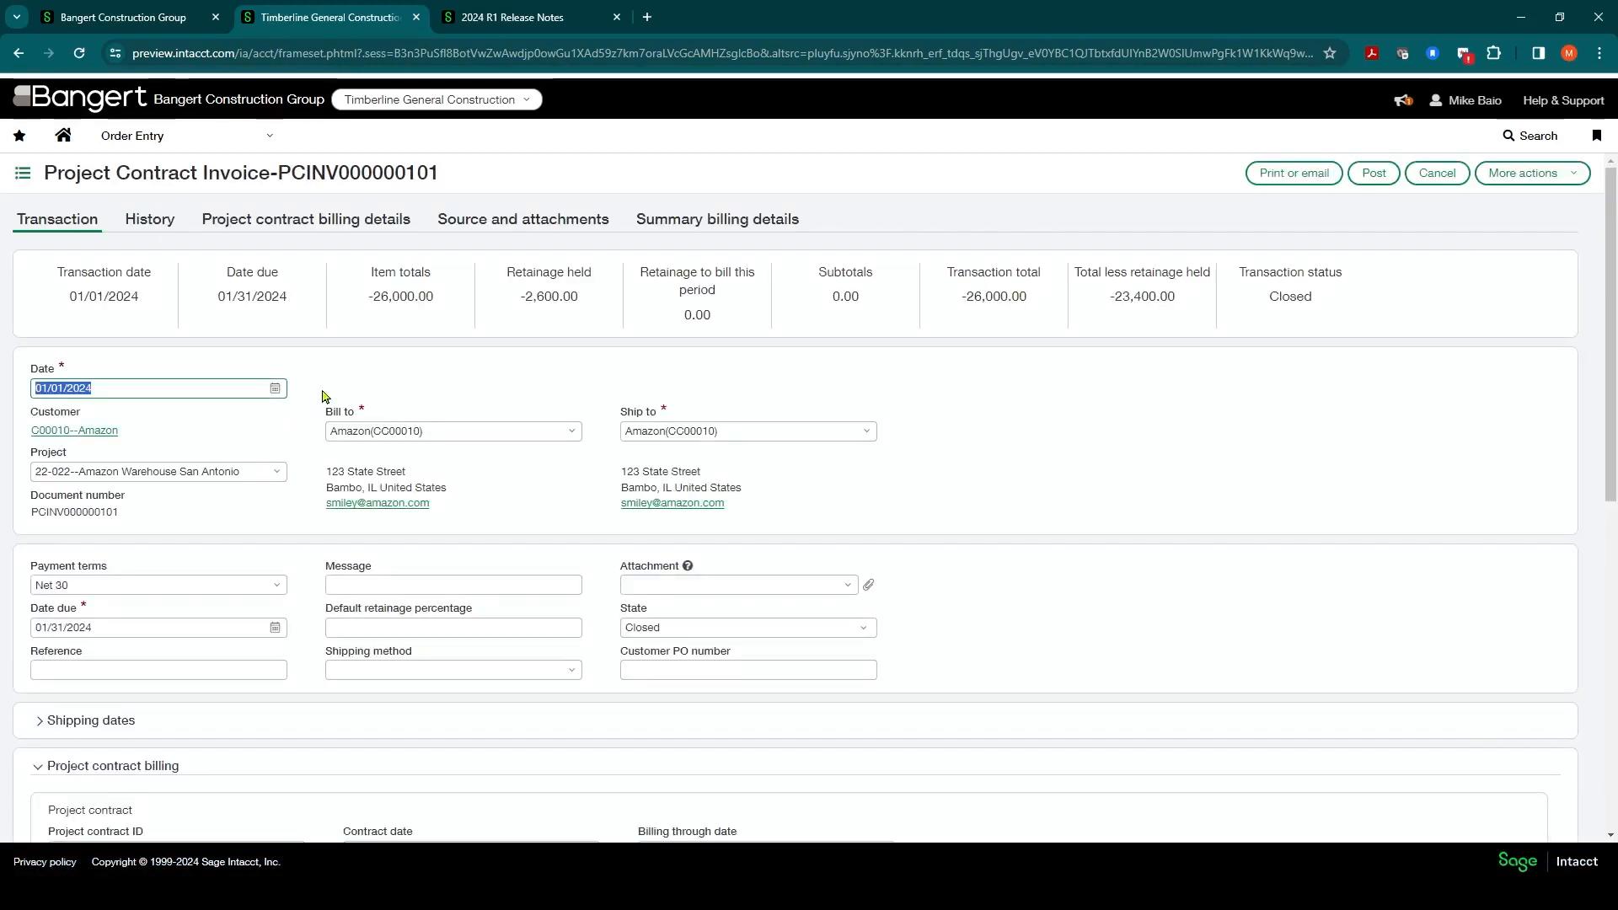
pyautogui.scroll(-4, 325, 396)
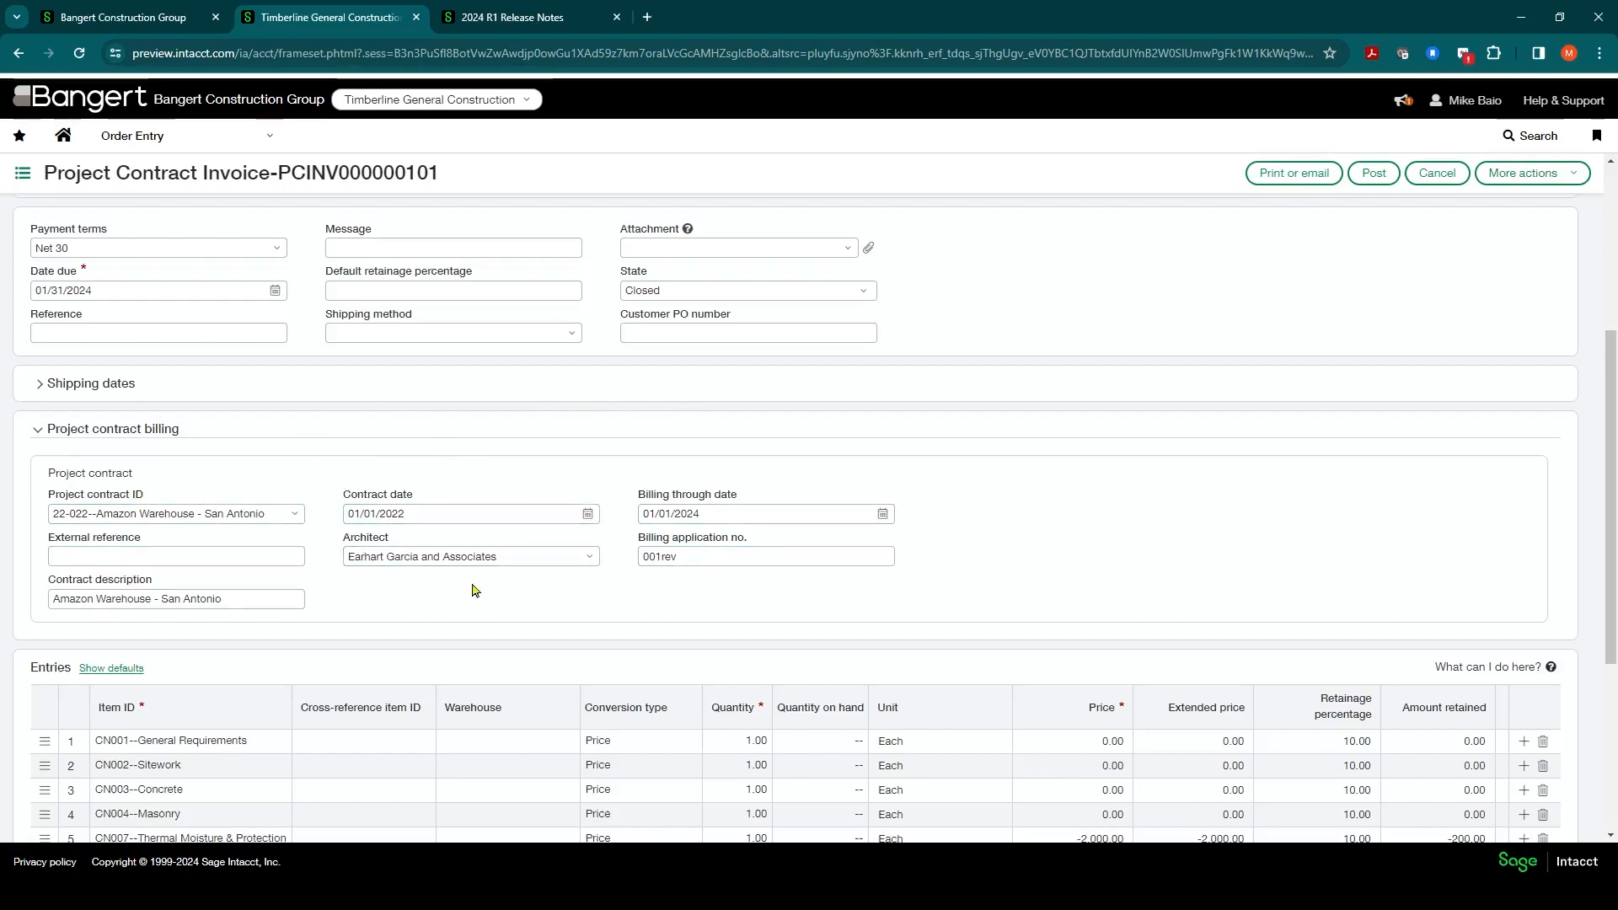
pyautogui.scroll(-3, 759, 540)
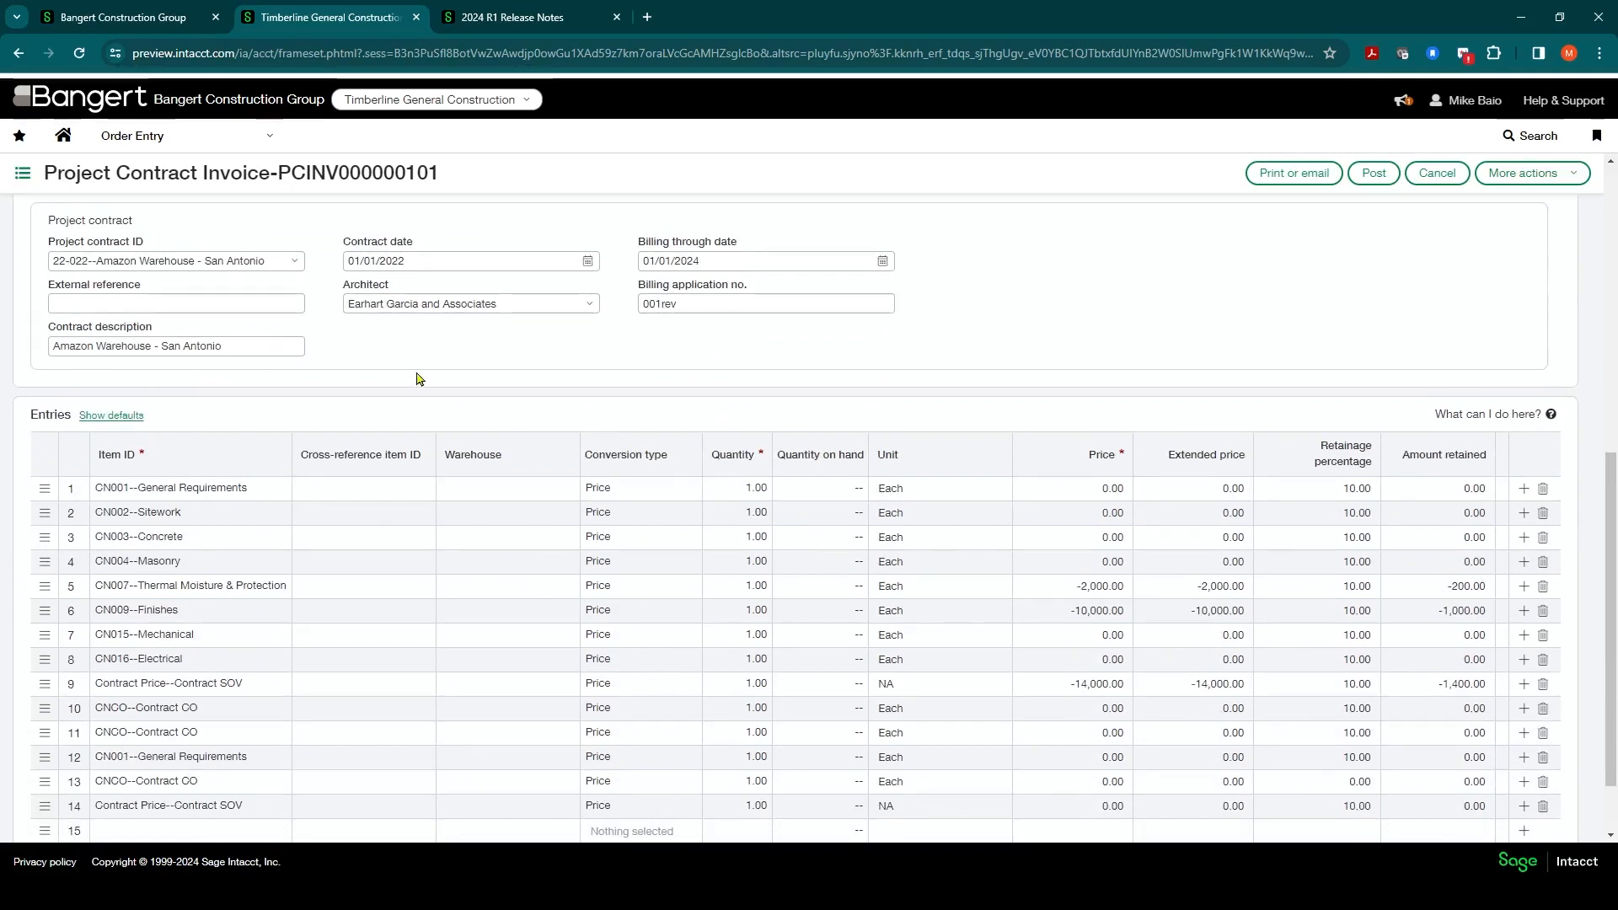
pyautogui.scroll(2, 340, 351)
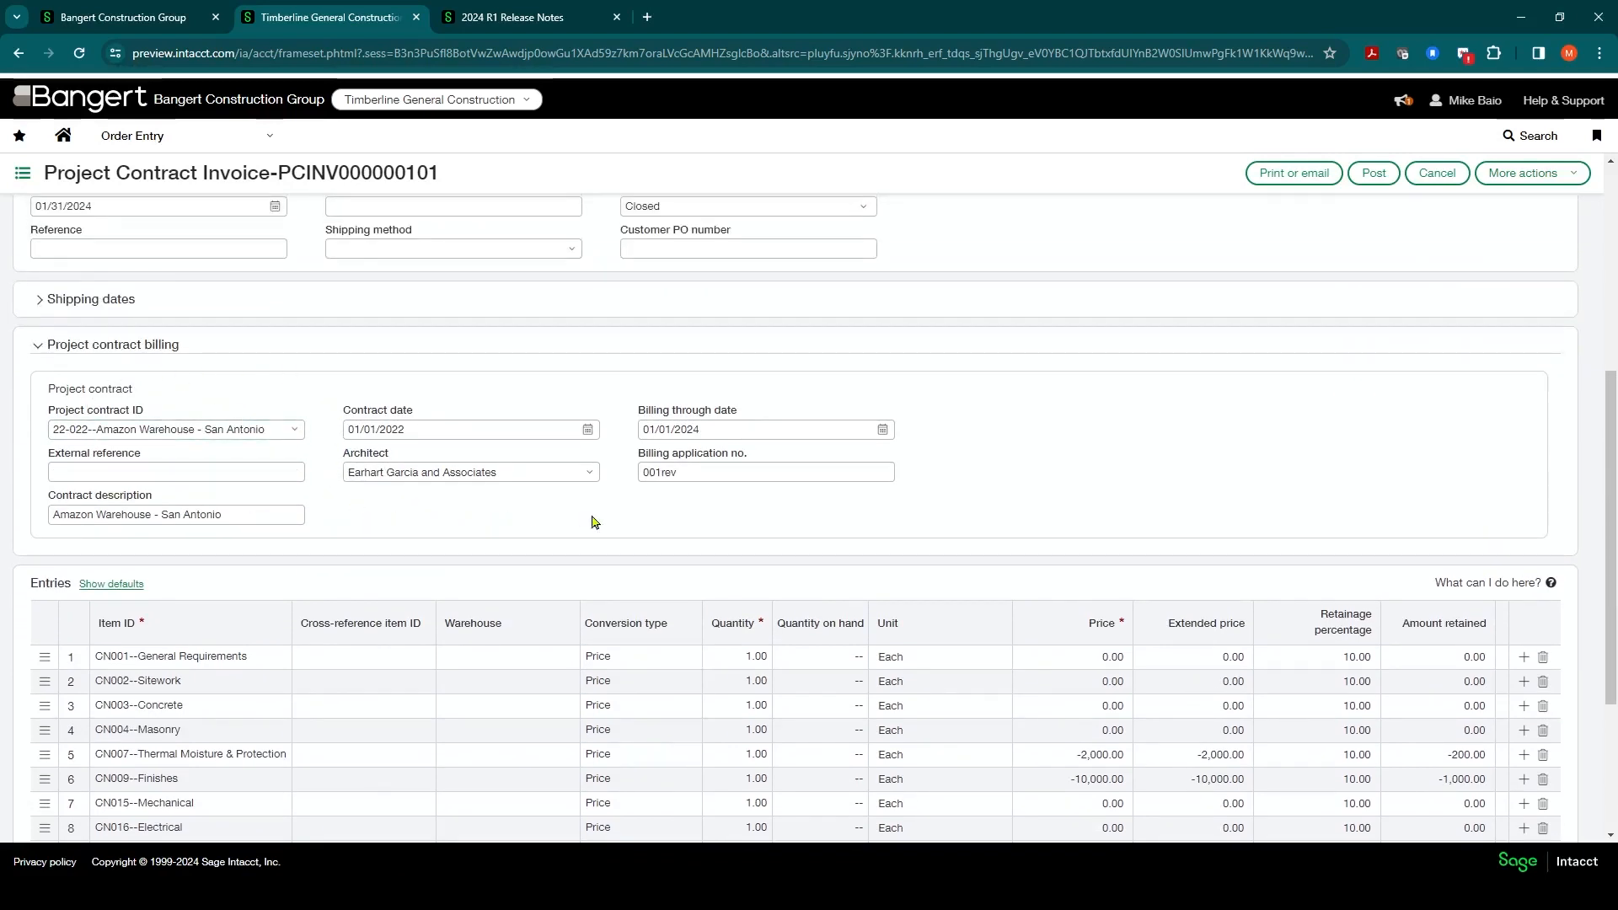
# - Show the details of the first General Requirements entry, examine its project contract billing fields, and hide the details
pyautogui.click(544, 656)
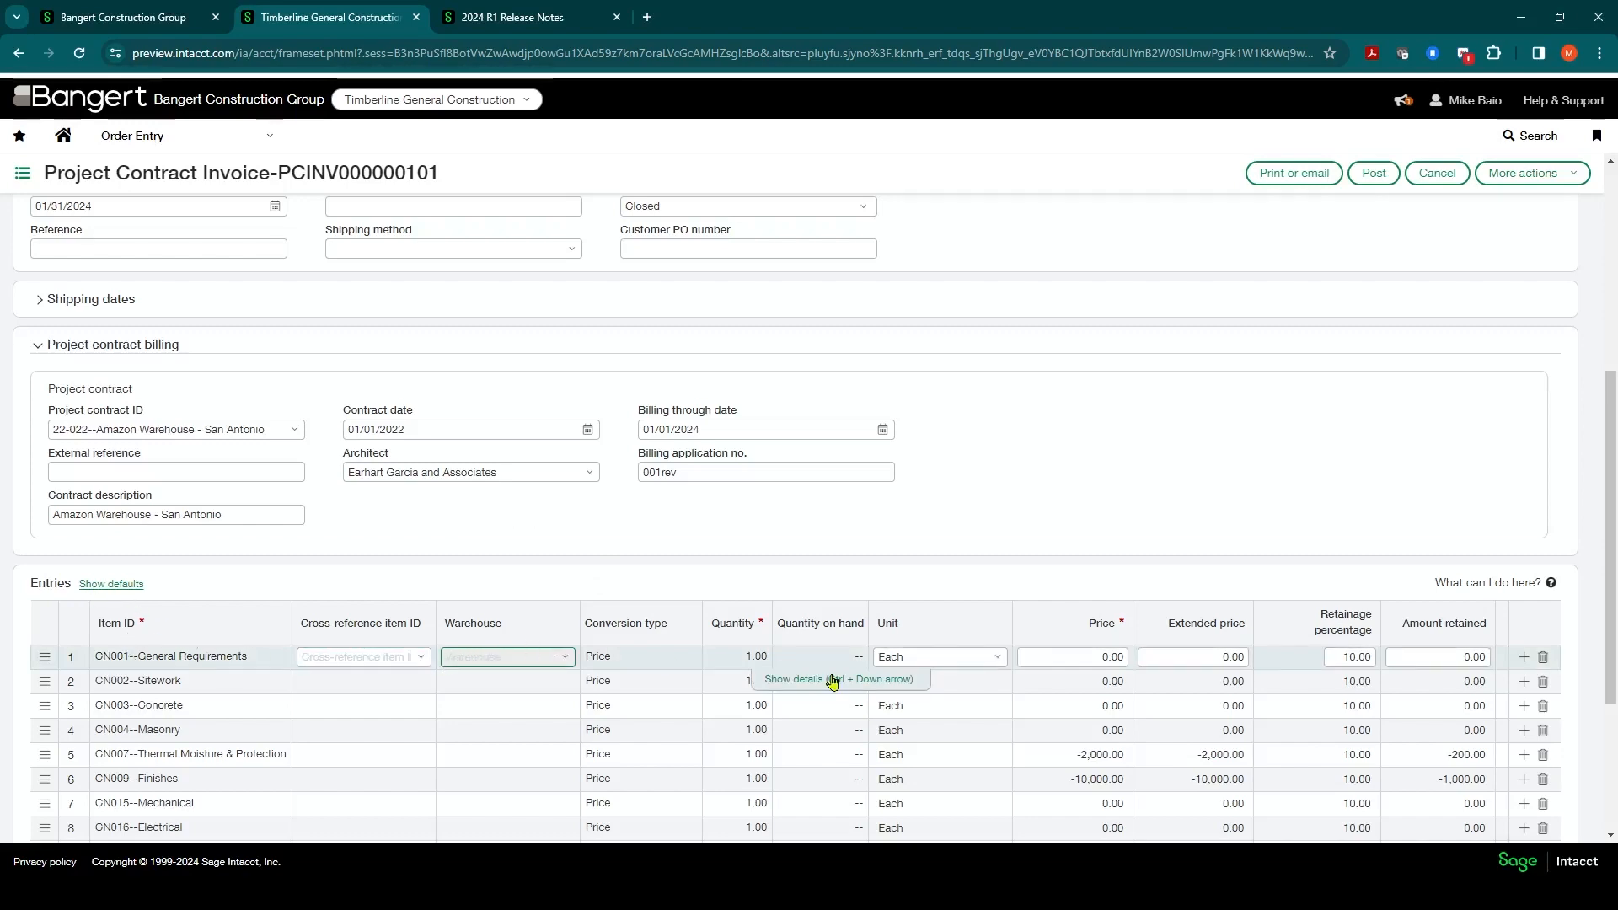
pyautogui.click(799, 684)
pyautogui.scroll(-2, 737, 548)
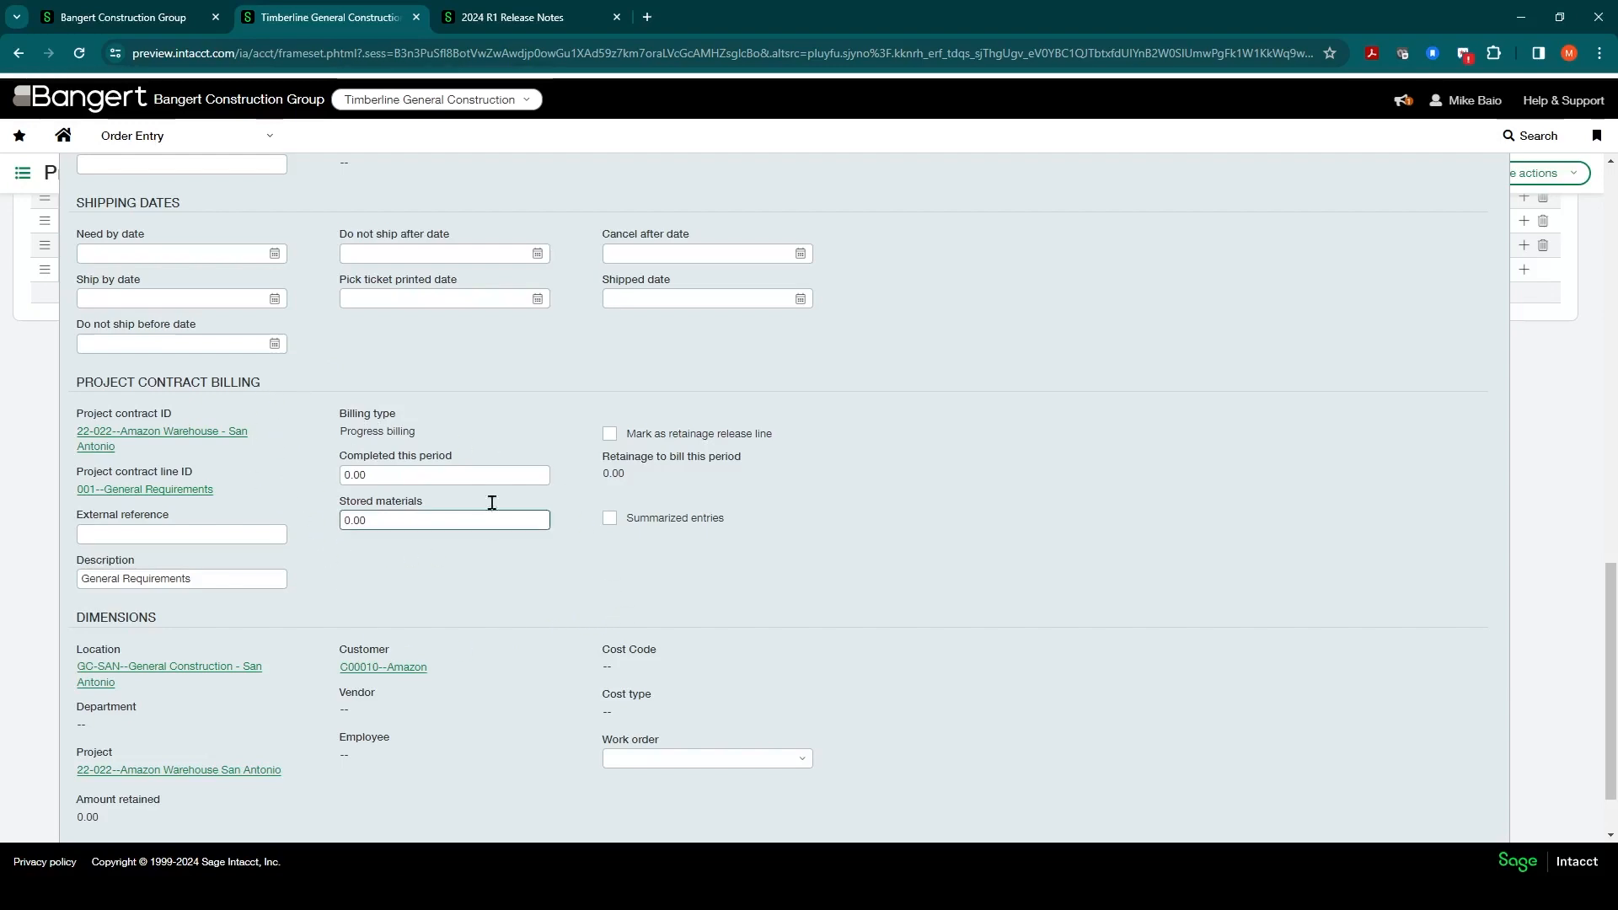
pyautogui.scroll(-1, 536, 535)
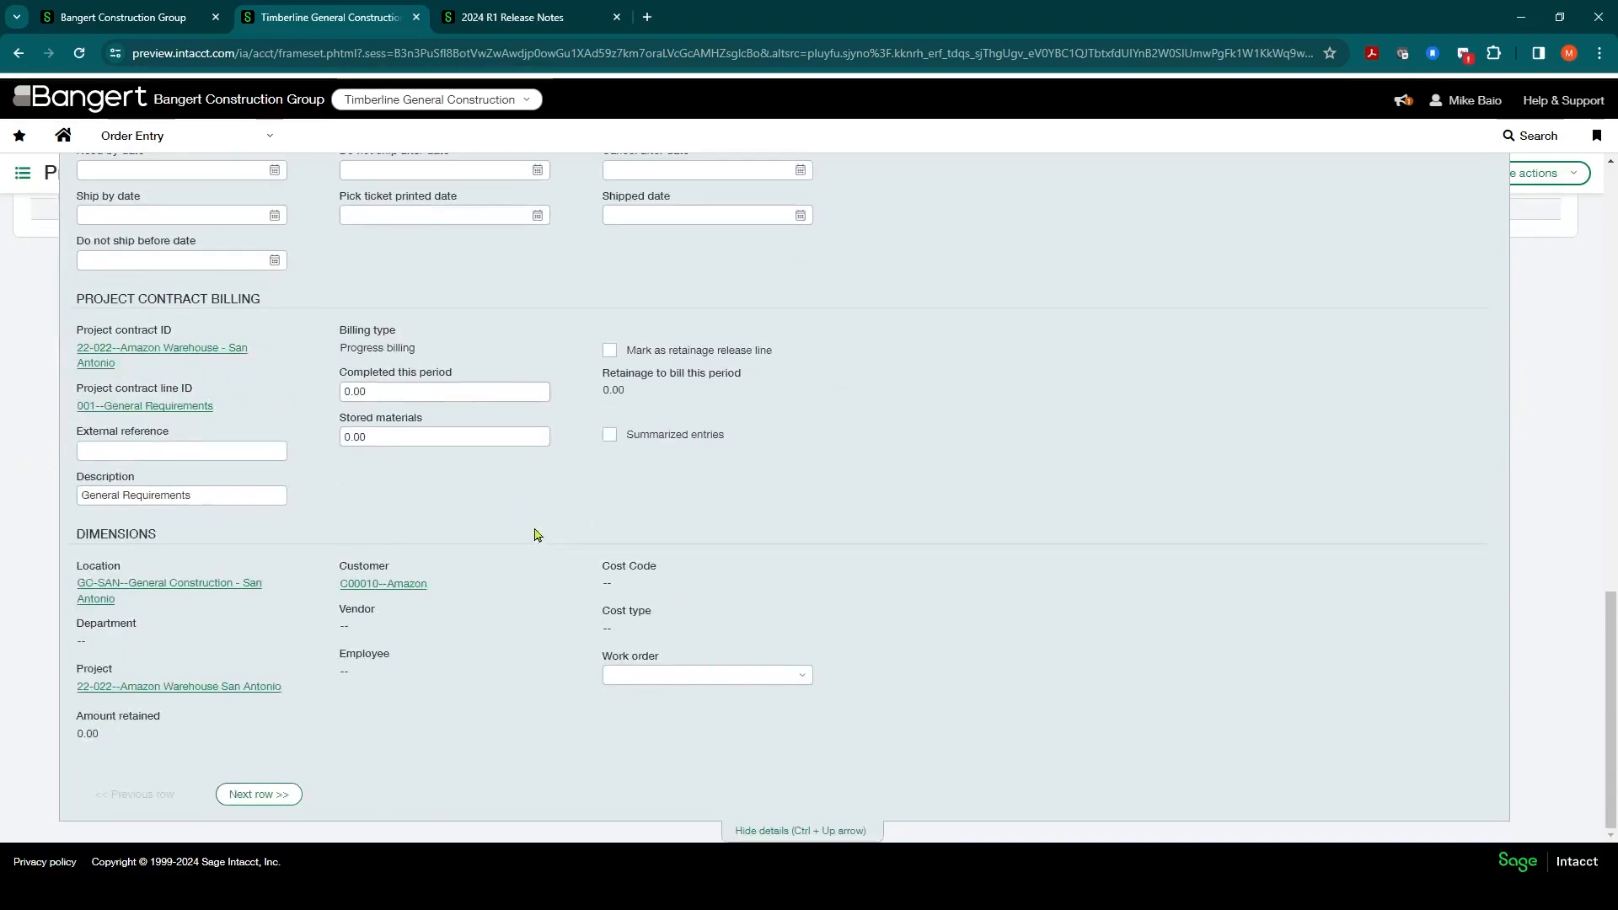
pyautogui.click(779, 843)
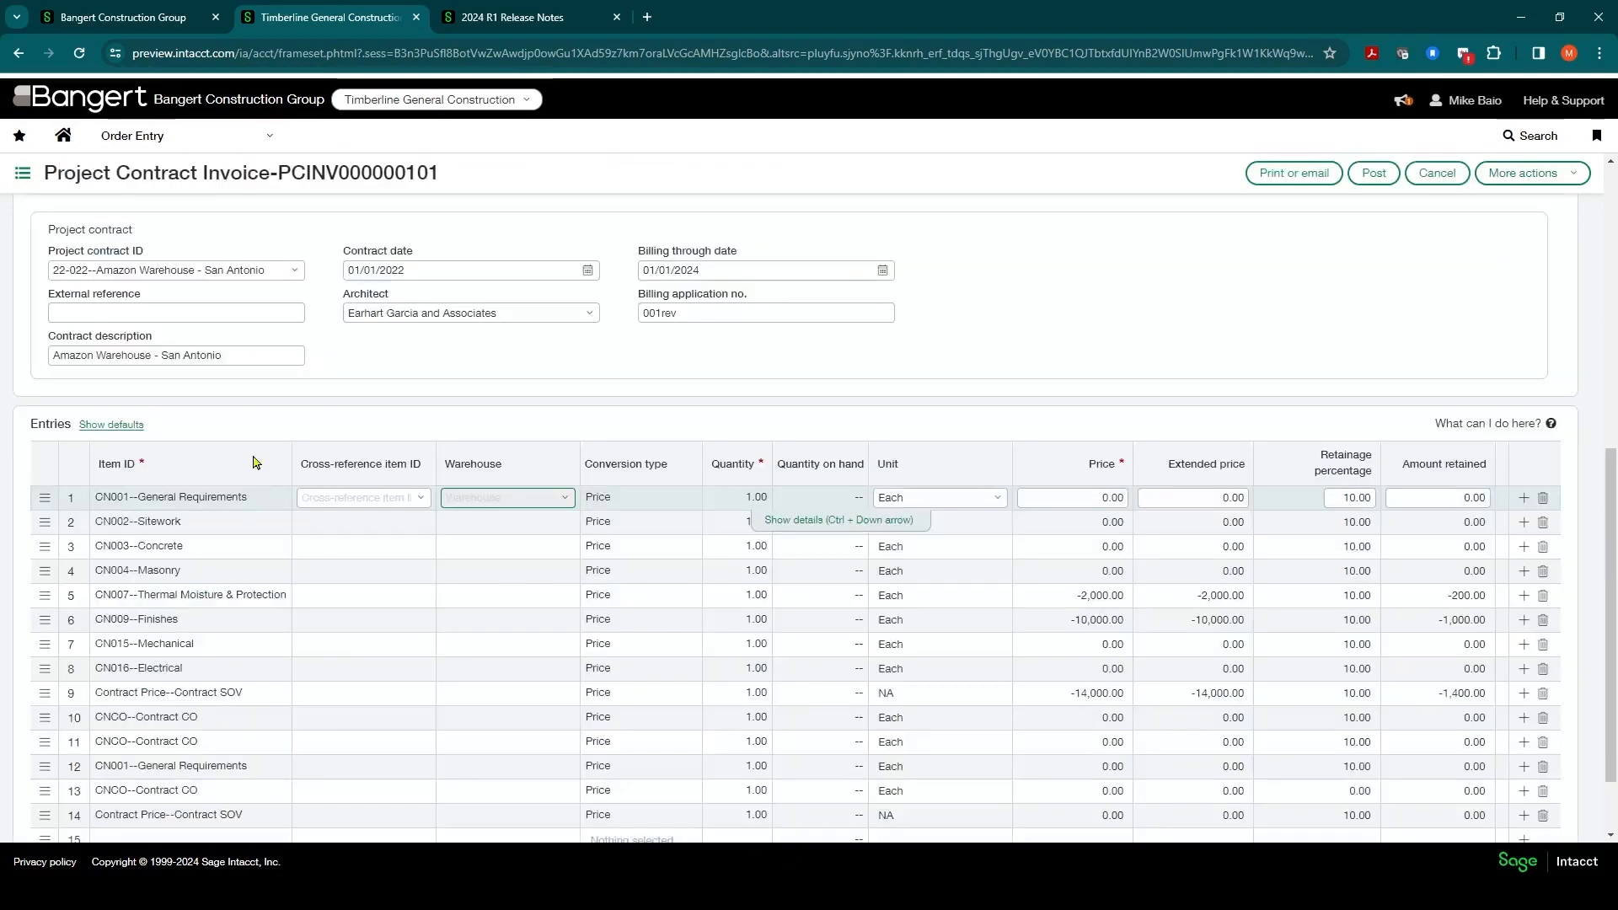
# - In the top-level Project Contract Invoice transaction definition, enable display of the original project contract billing amount fields and save
pyautogui.click(144, 17)
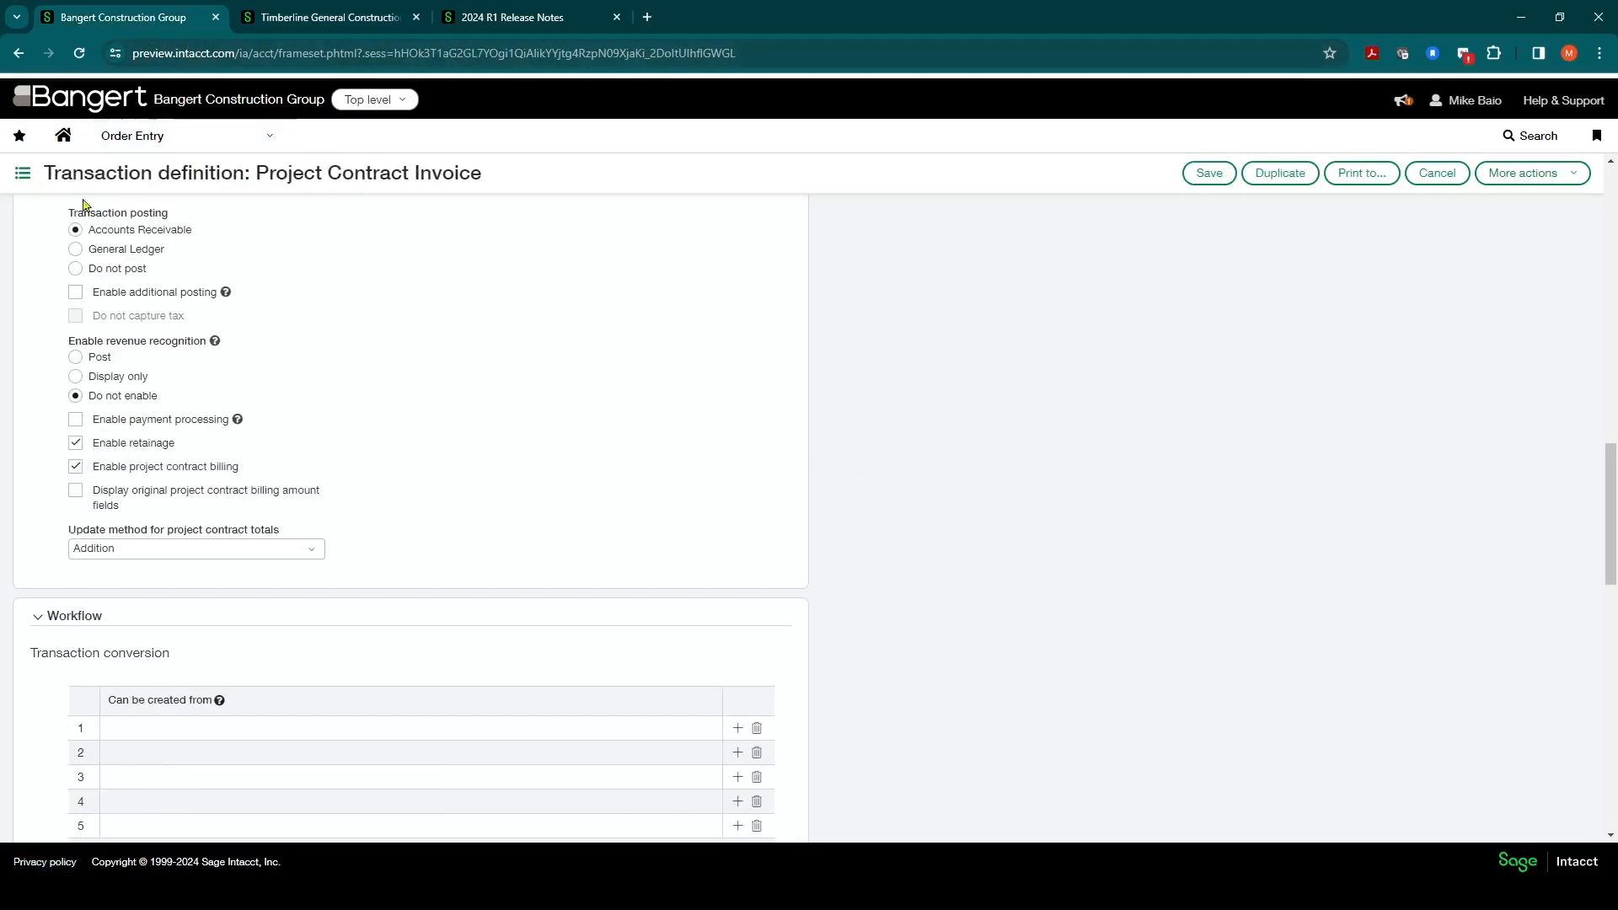
pyautogui.click(23, 175)
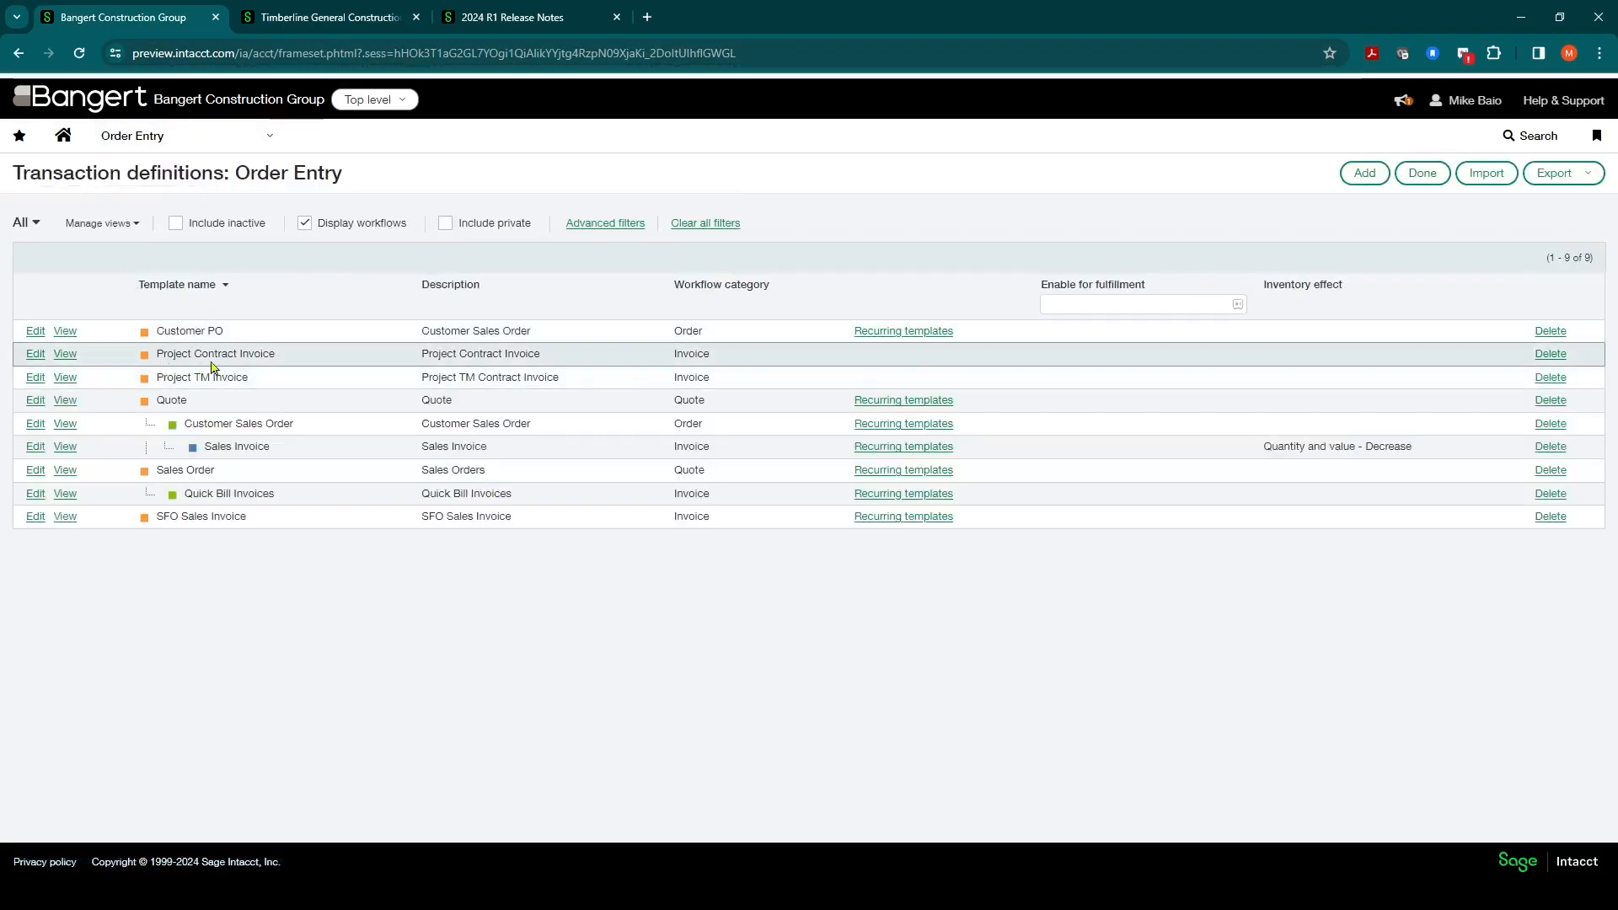
pyautogui.click(34, 355)
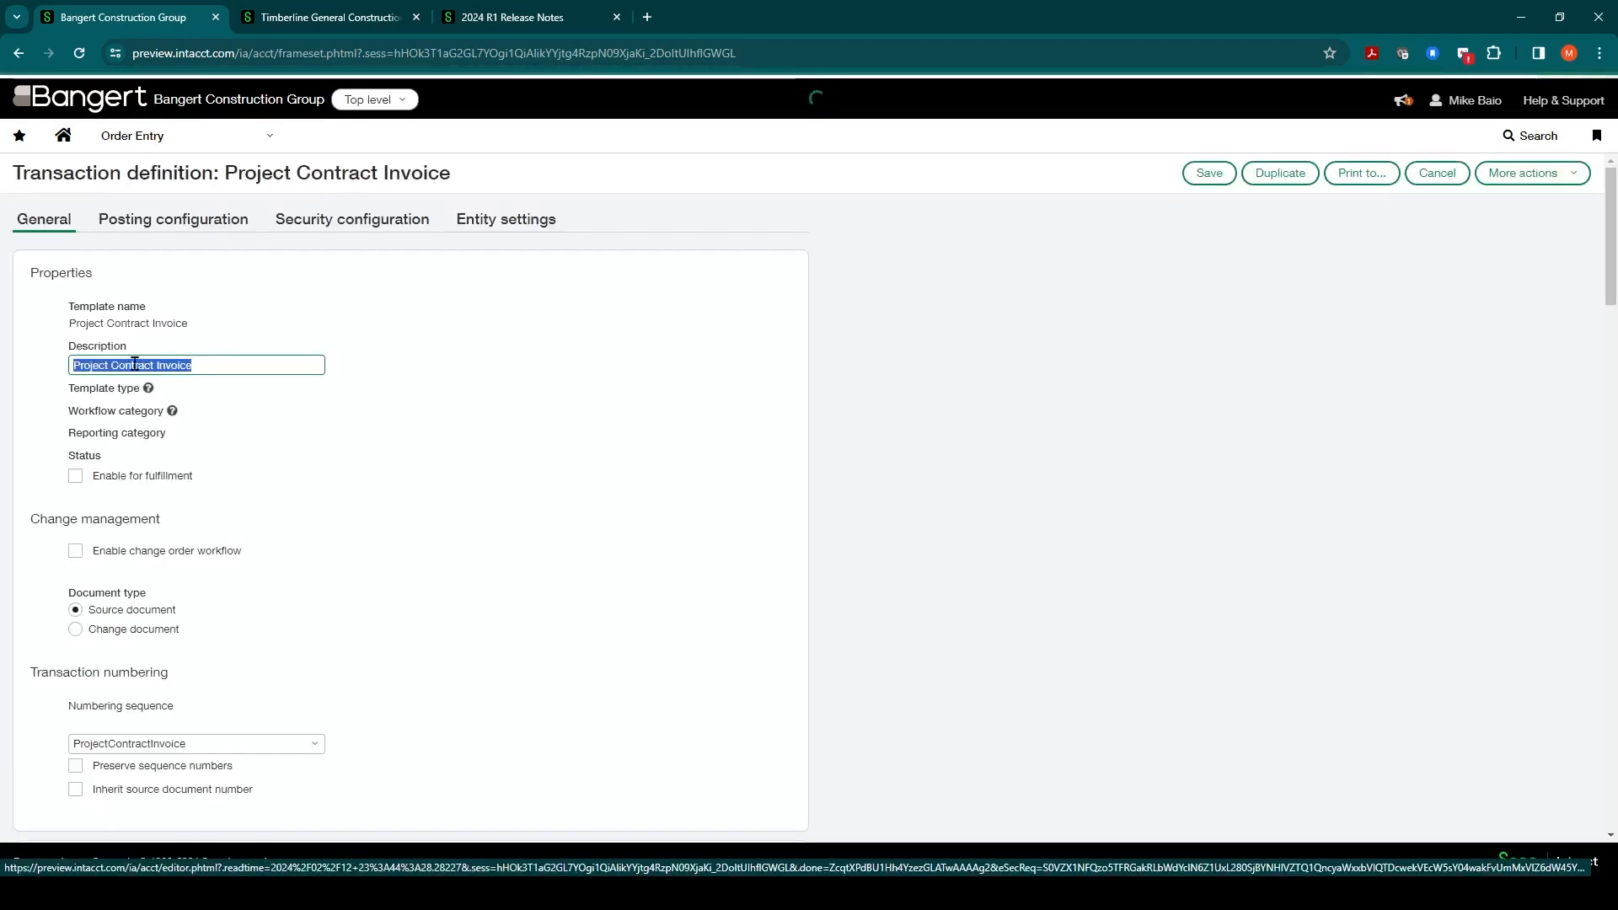
pyautogui.scroll(-8, 271, 372)
pyautogui.scroll(-5, 278, 371)
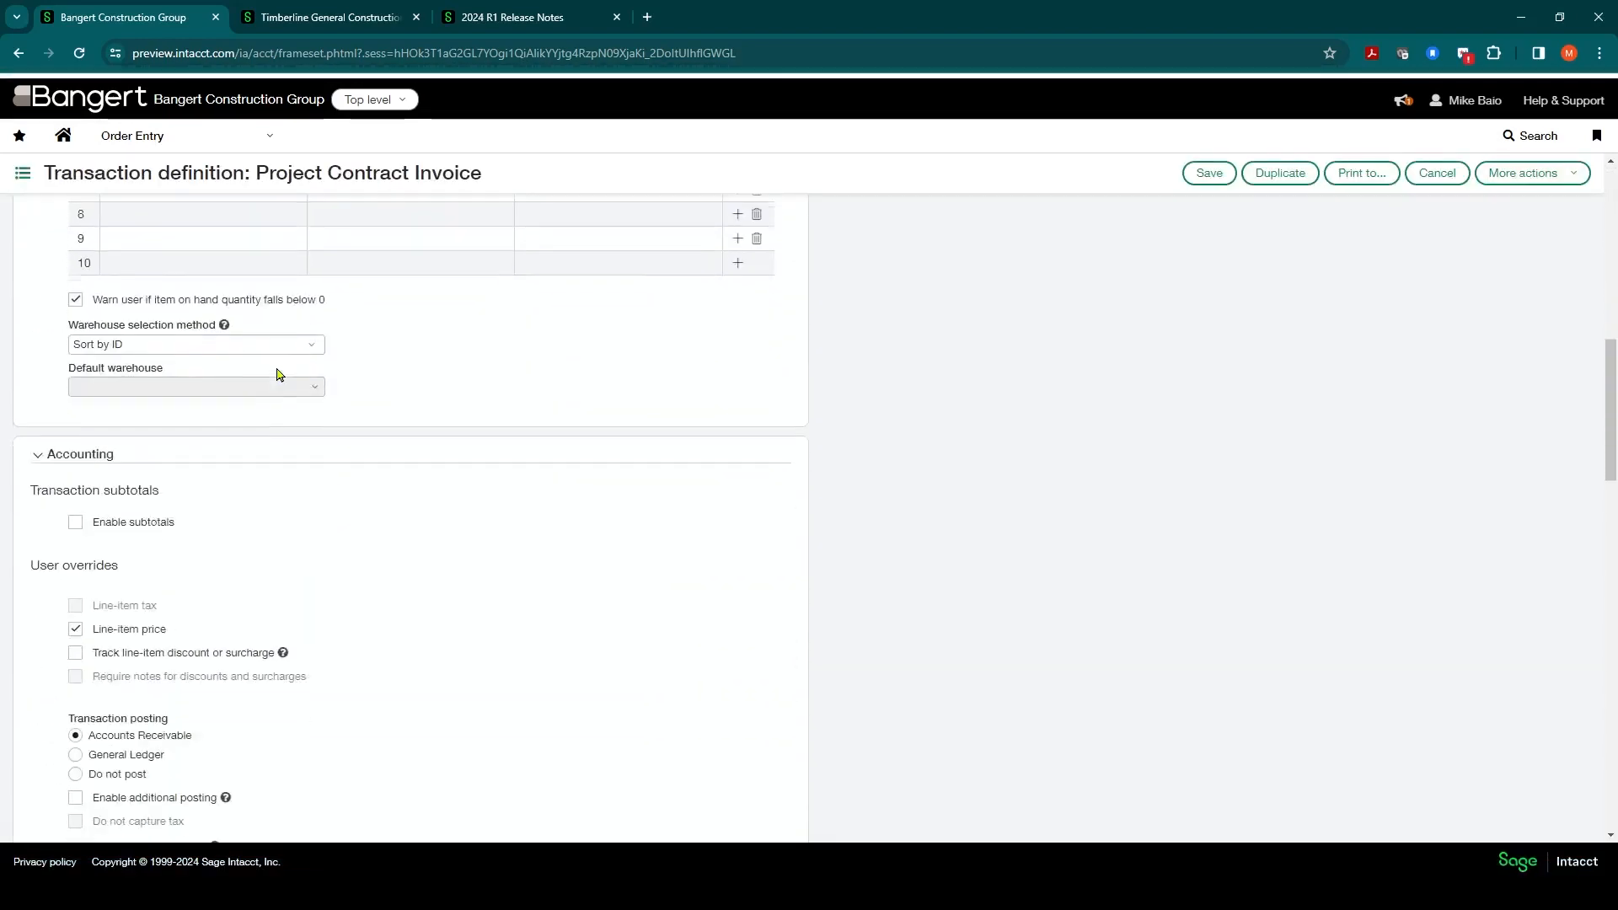
pyautogui.scroll(-2, 125, 651)
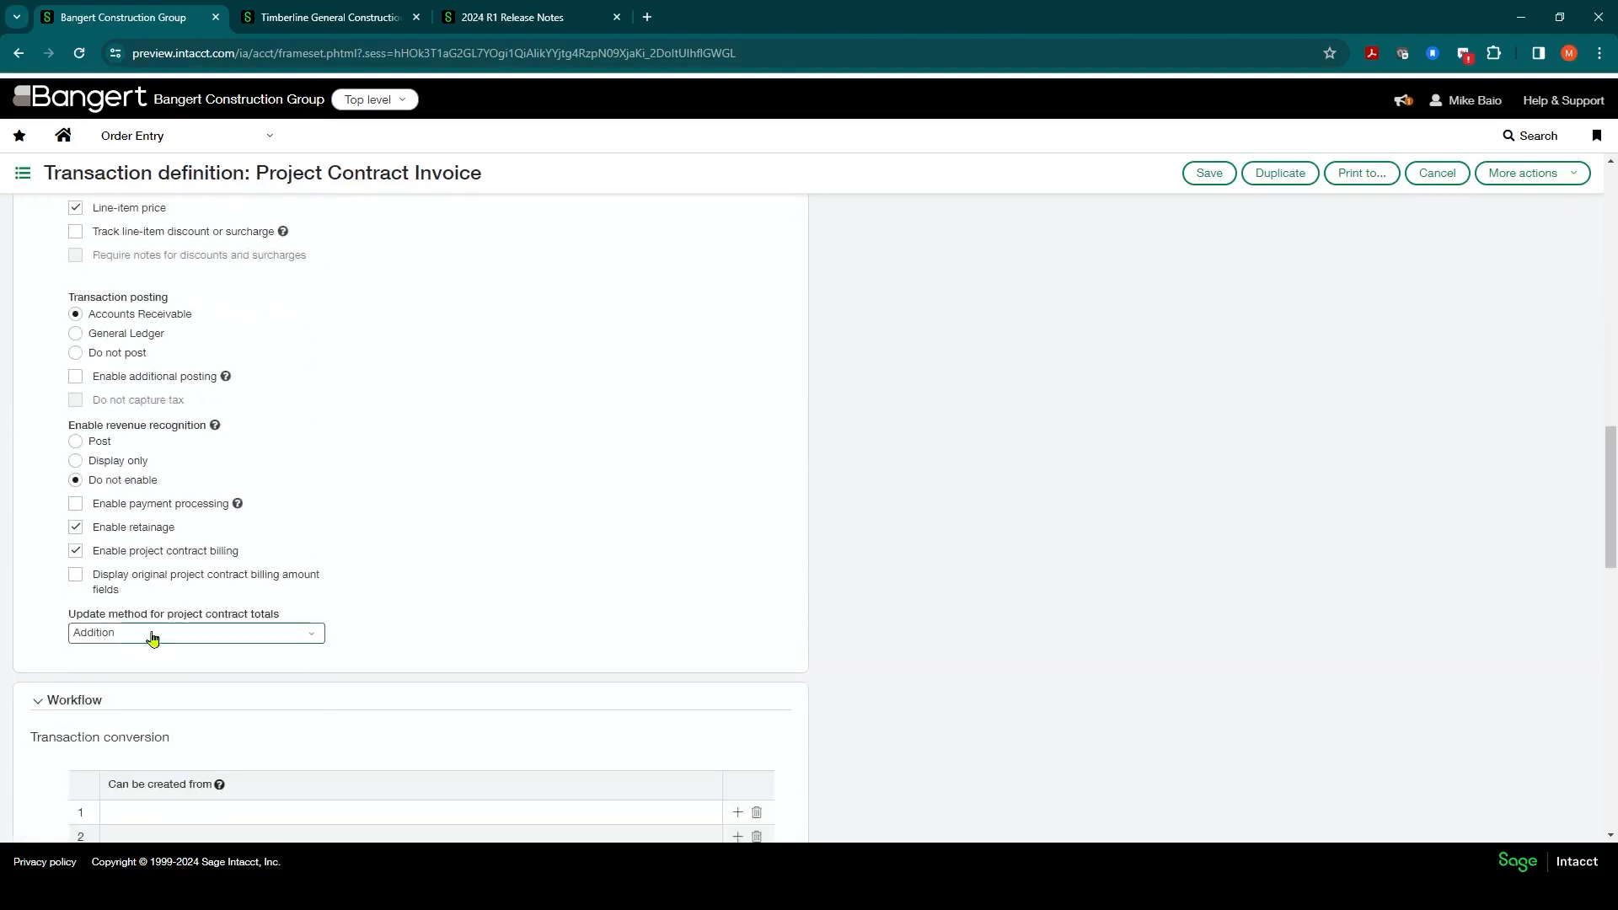
pyautogui.click(77, 577)
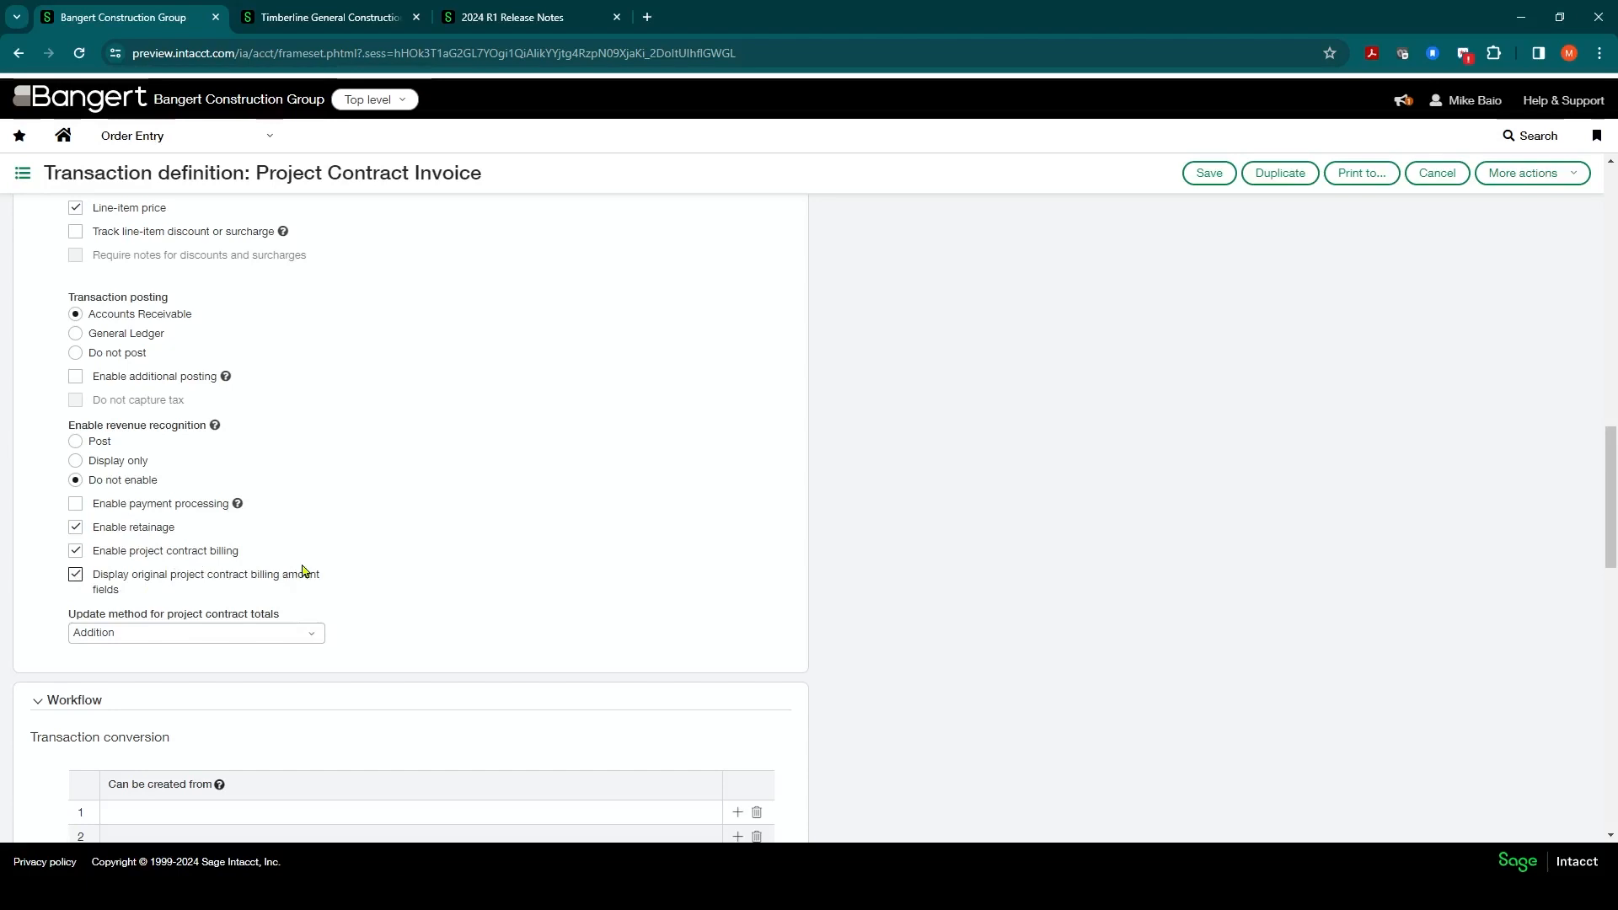
pyautogui.click(1207, 174)
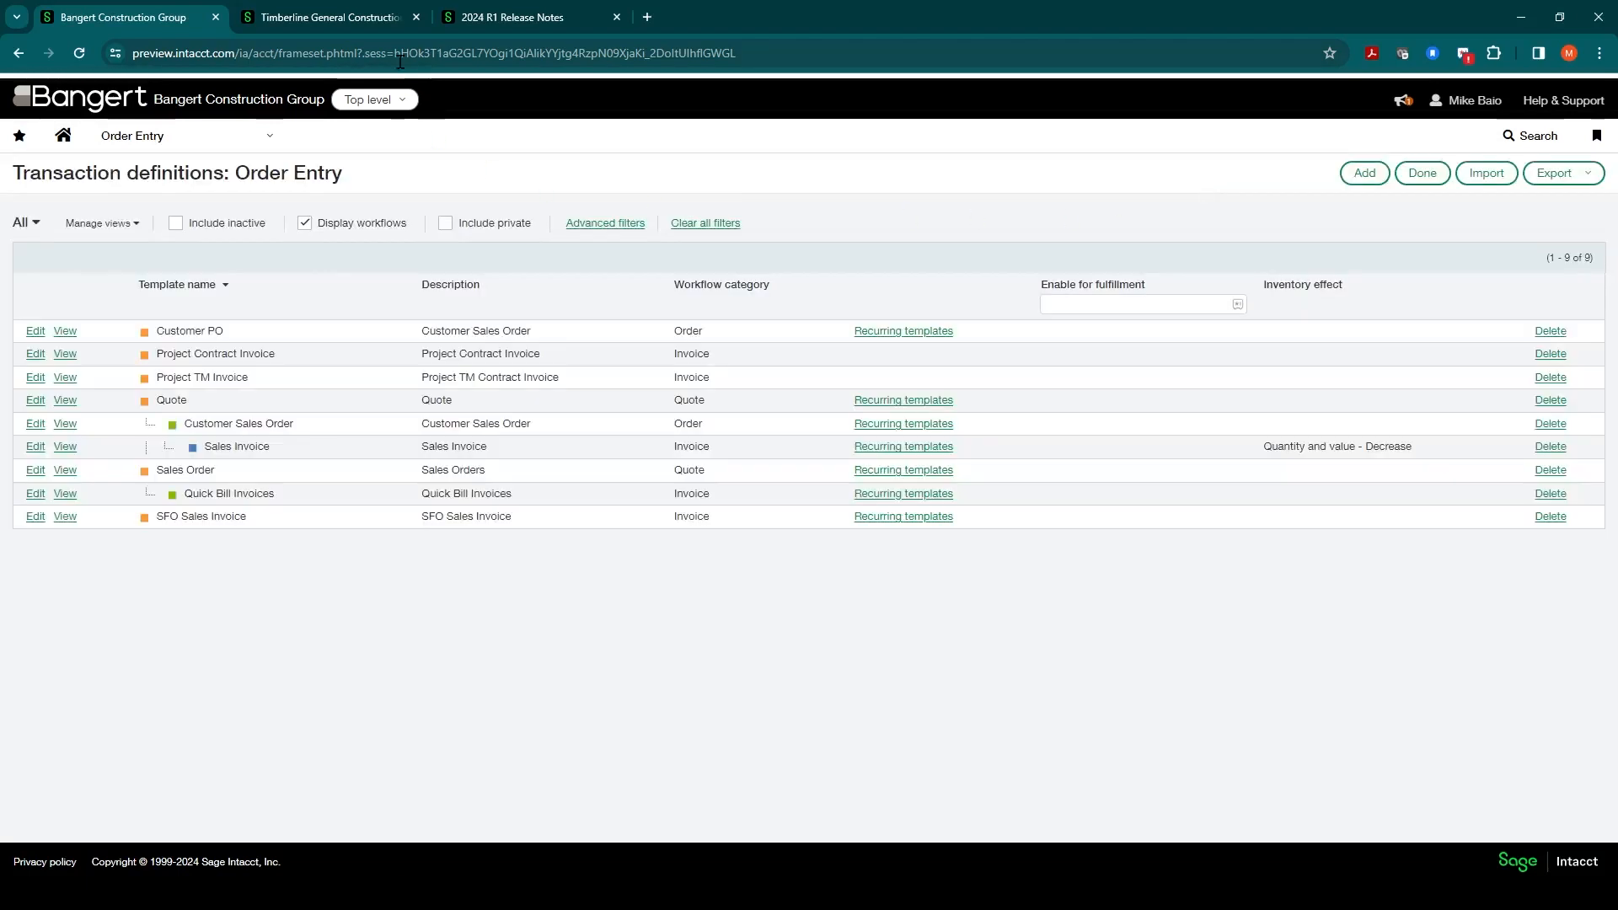
# - Back in Timberline General Construction, leave the open invoice without saving and view the Amazon invoice dated 01/01/2024 from the list
pyautogui.click(334, 10)
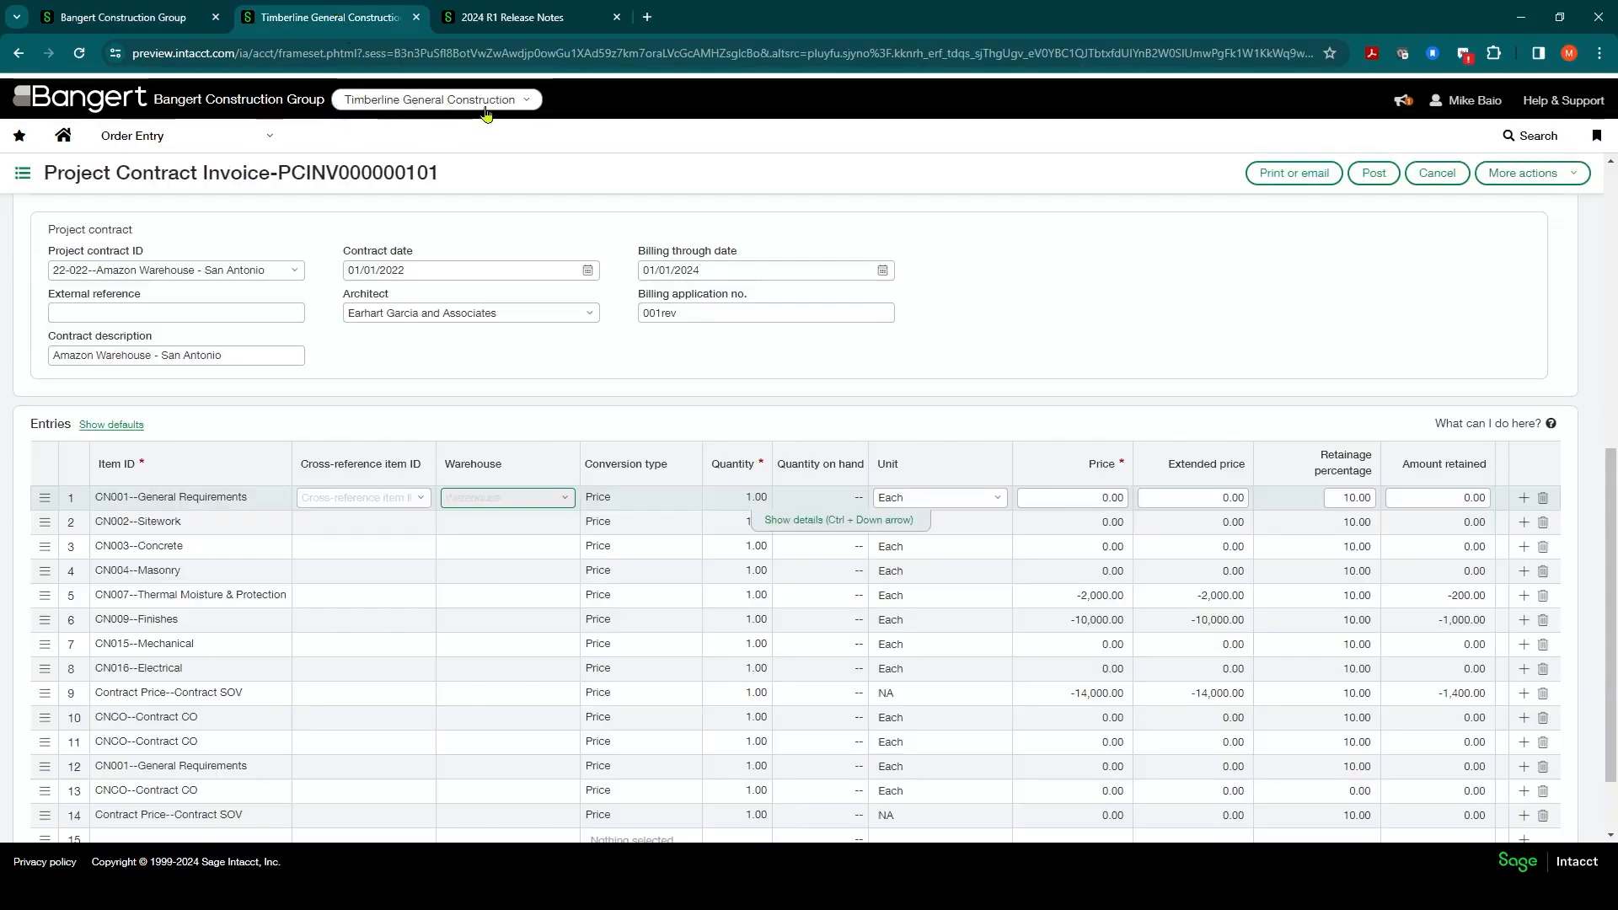
pyautogui.click(25, 176)
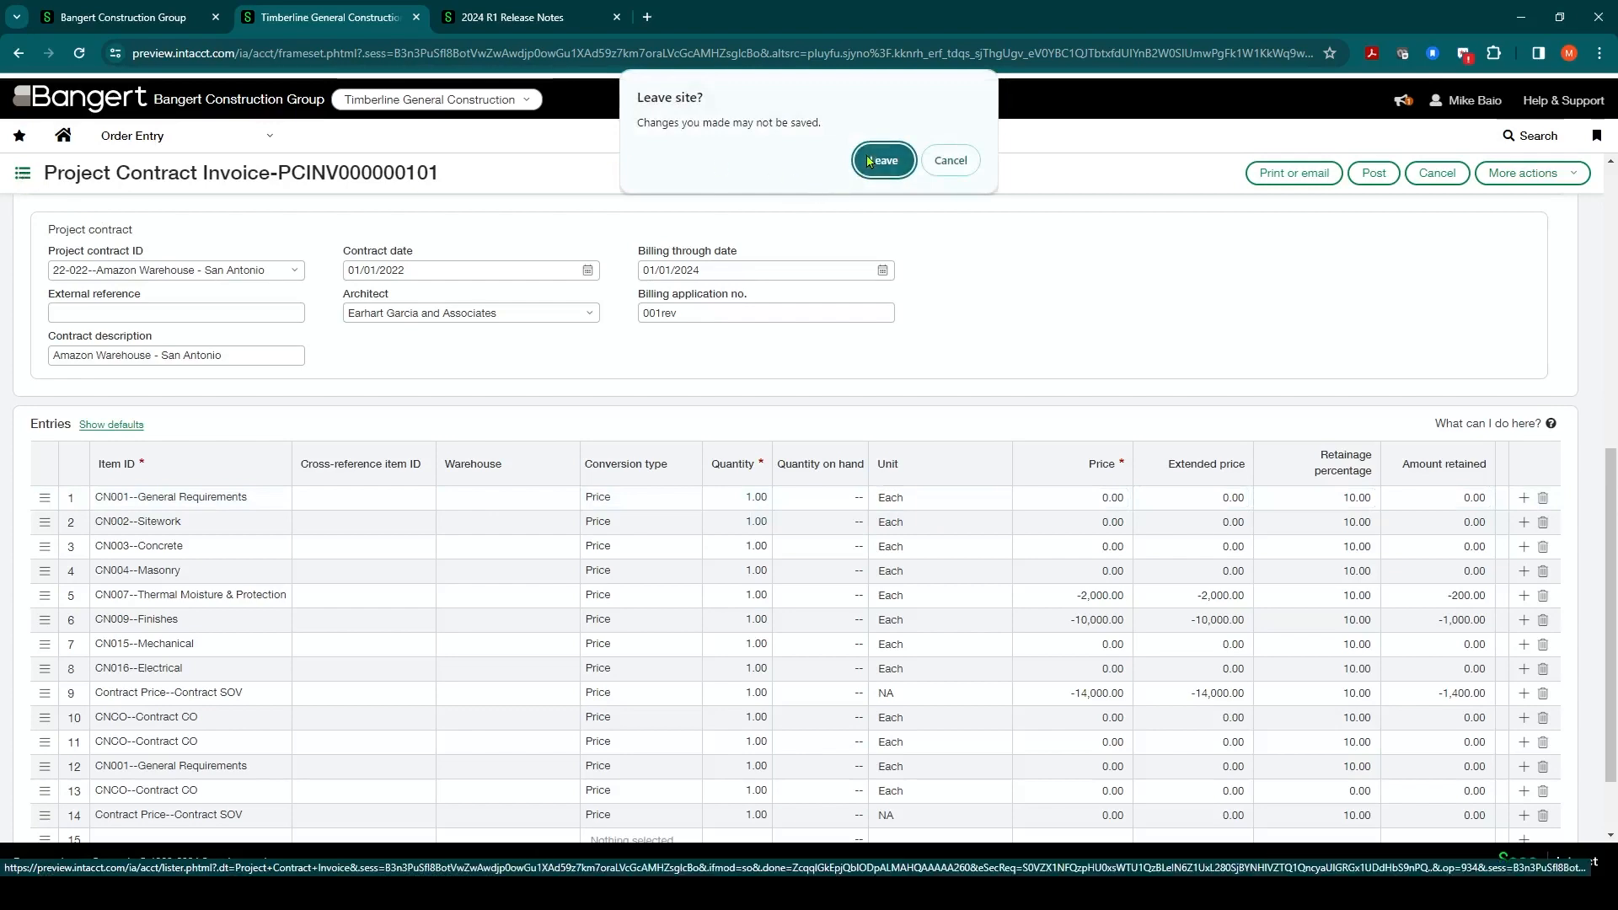
pyautogui.click(879, 160)
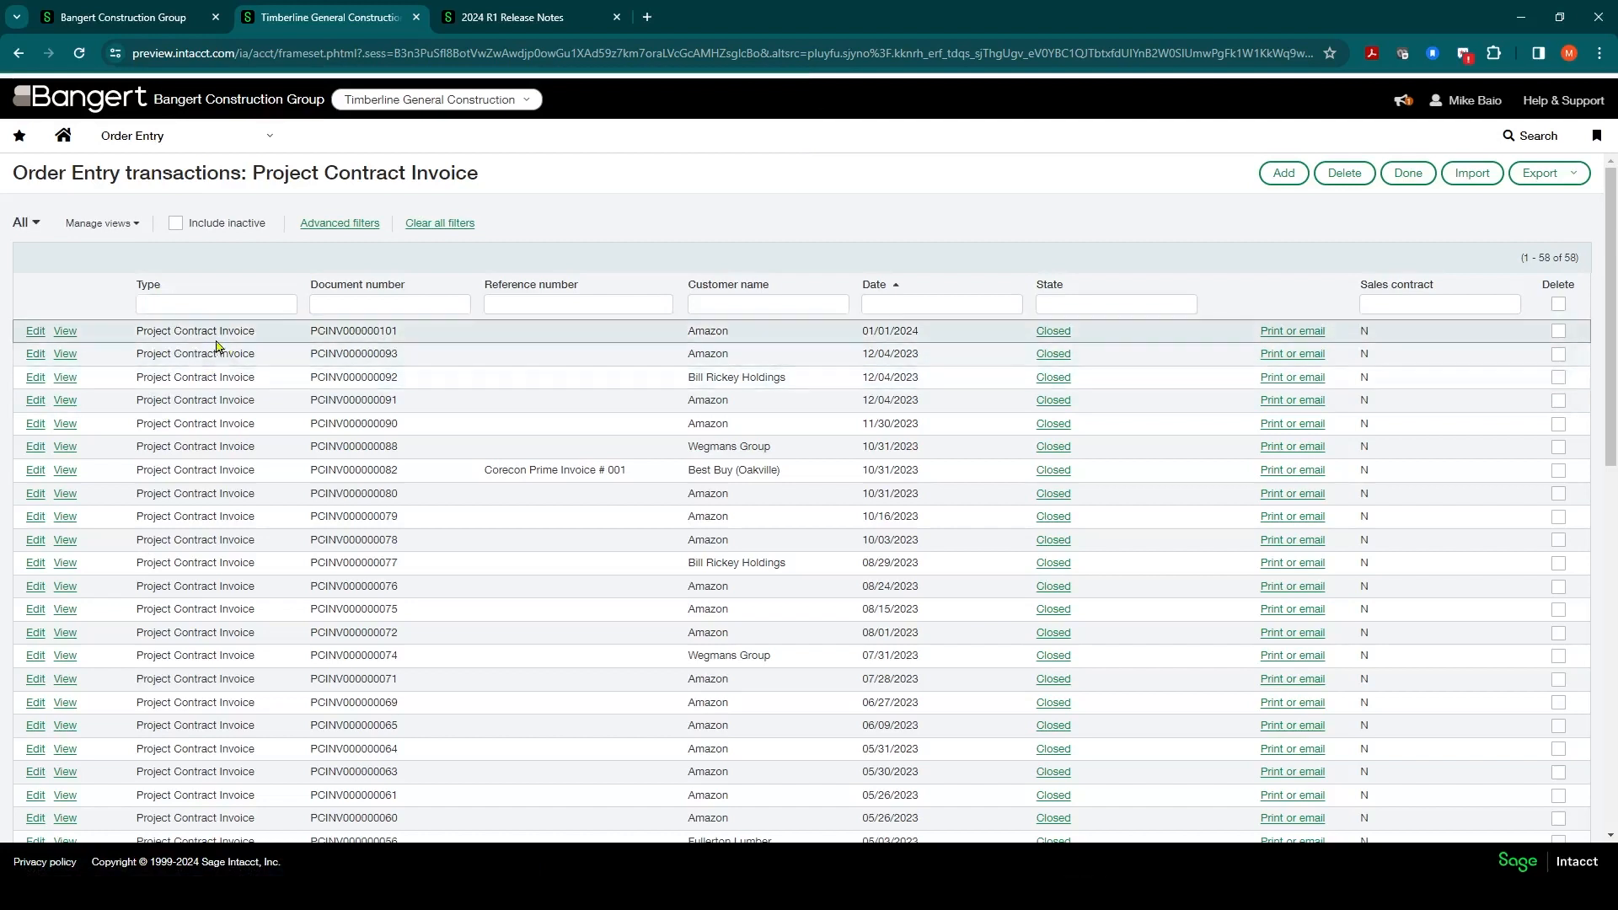
pyautogui.click(110, 135)
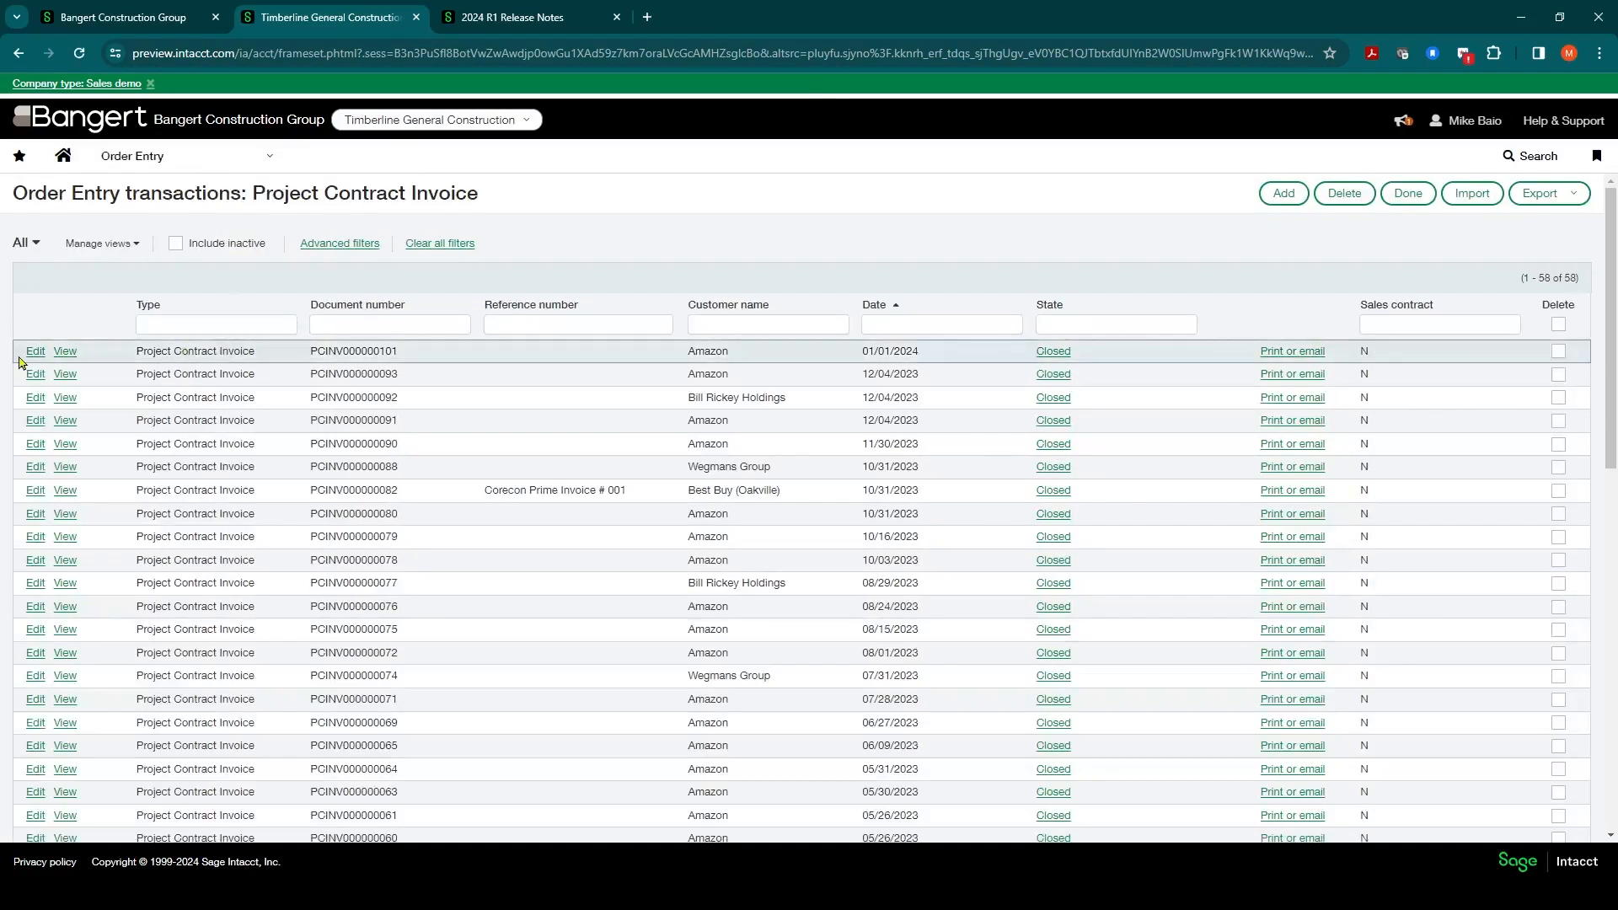
pyautogui.click(64, 353)
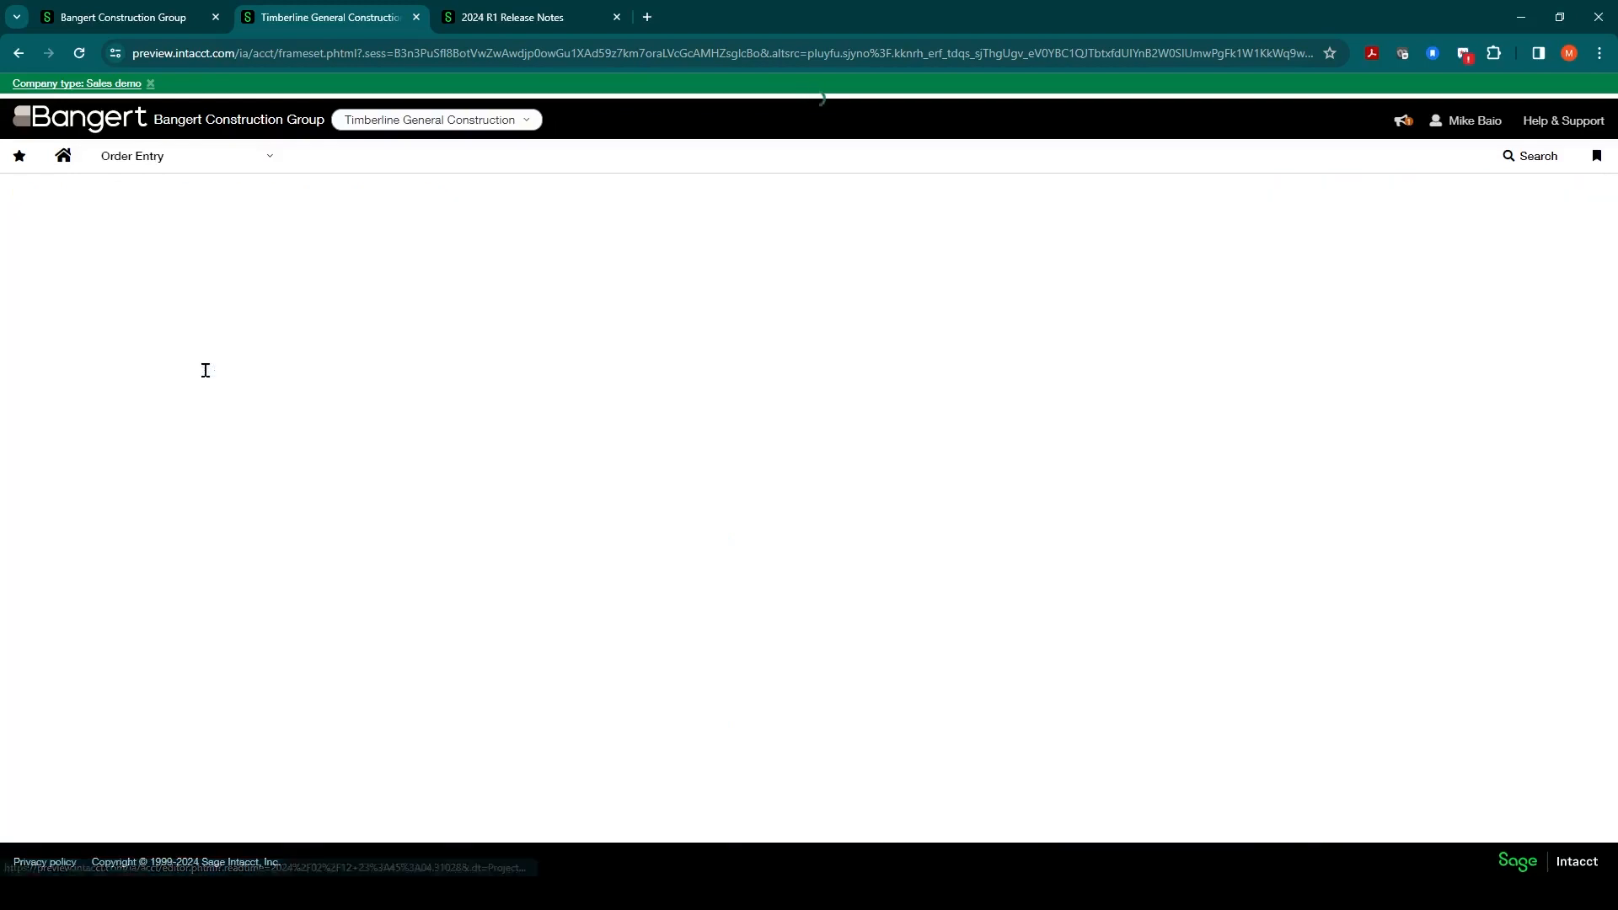
# - Examine the Amazon invoice's project contract billing section, including the project contract information, billing summary and project change order summary
pyautogui.scroll(-5, 209, 378)
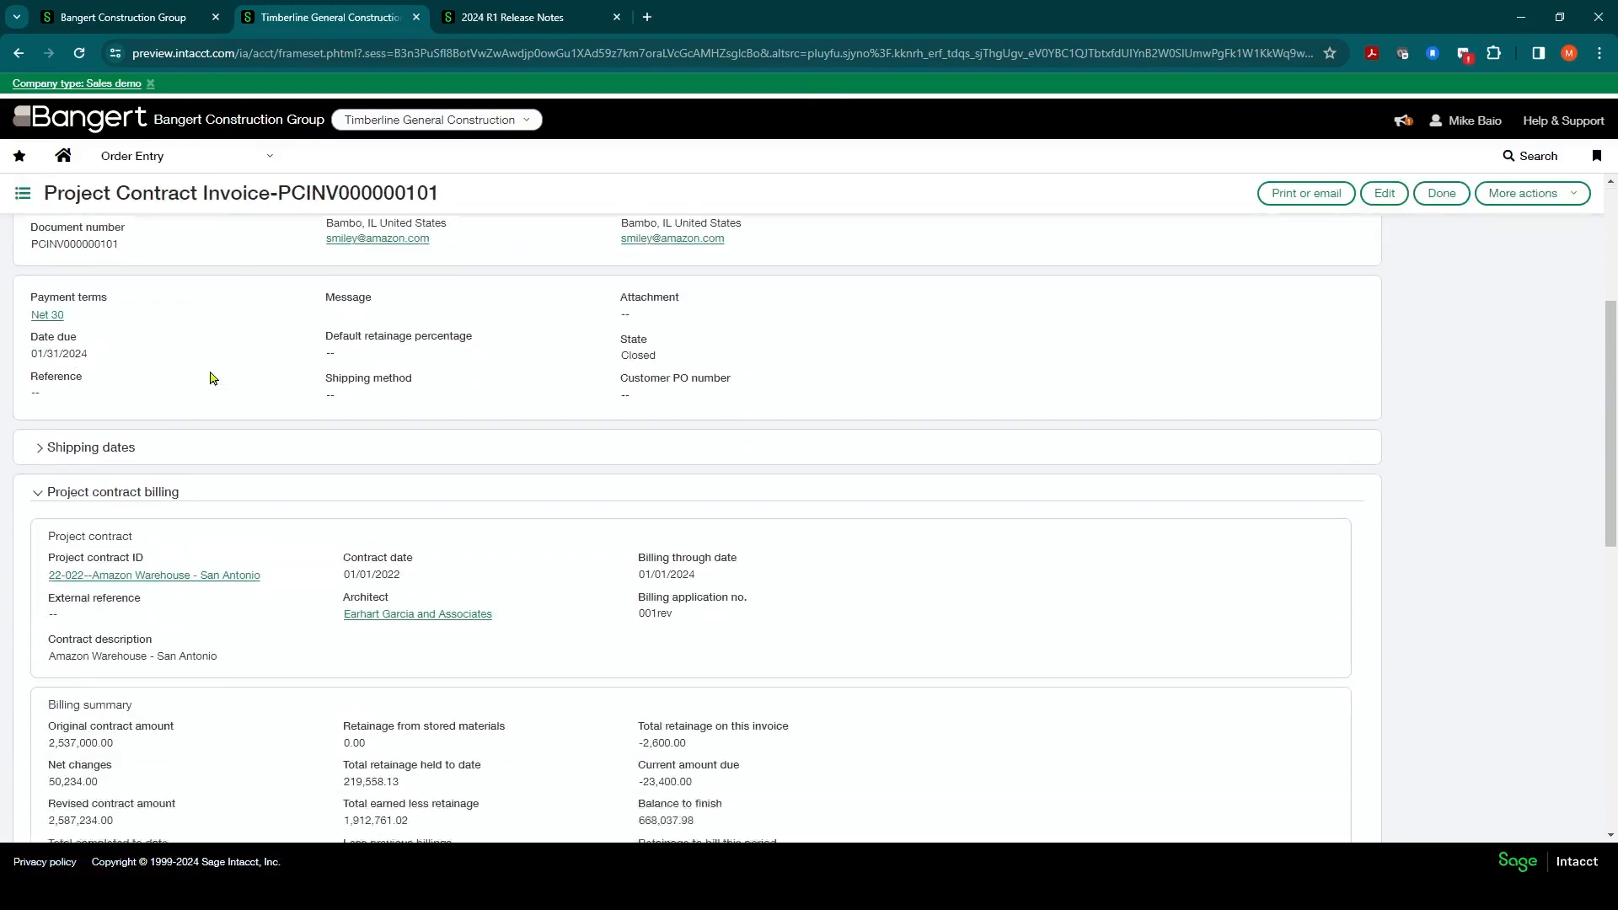
pyautogui.scroll(-1, 303, 453)
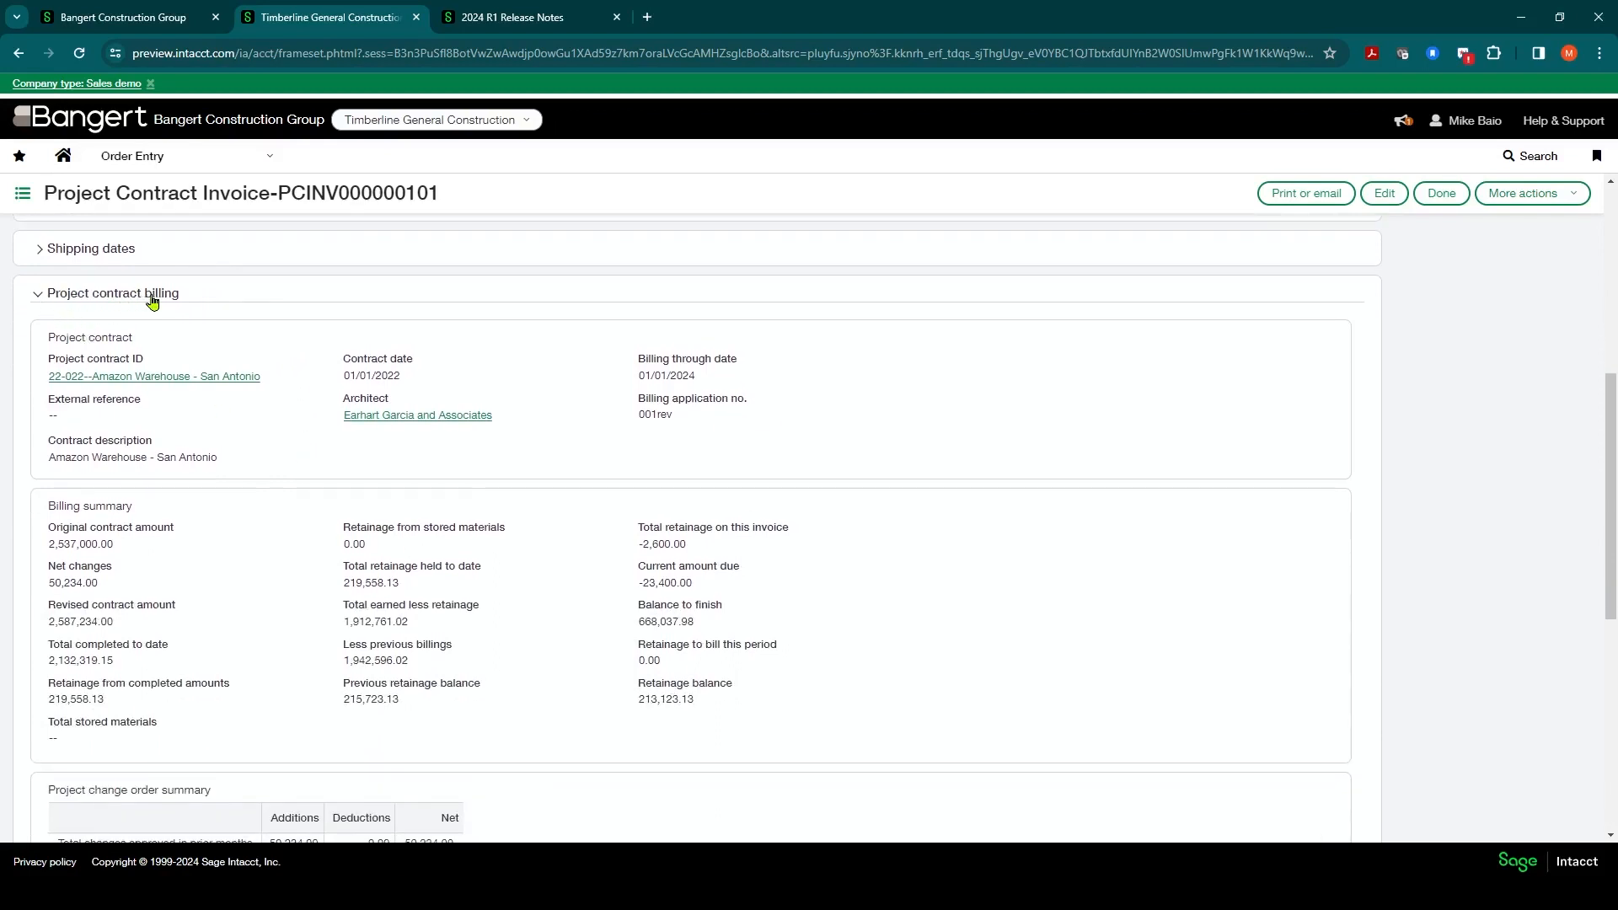
pyautogui.scroll(-1, 257, 510)
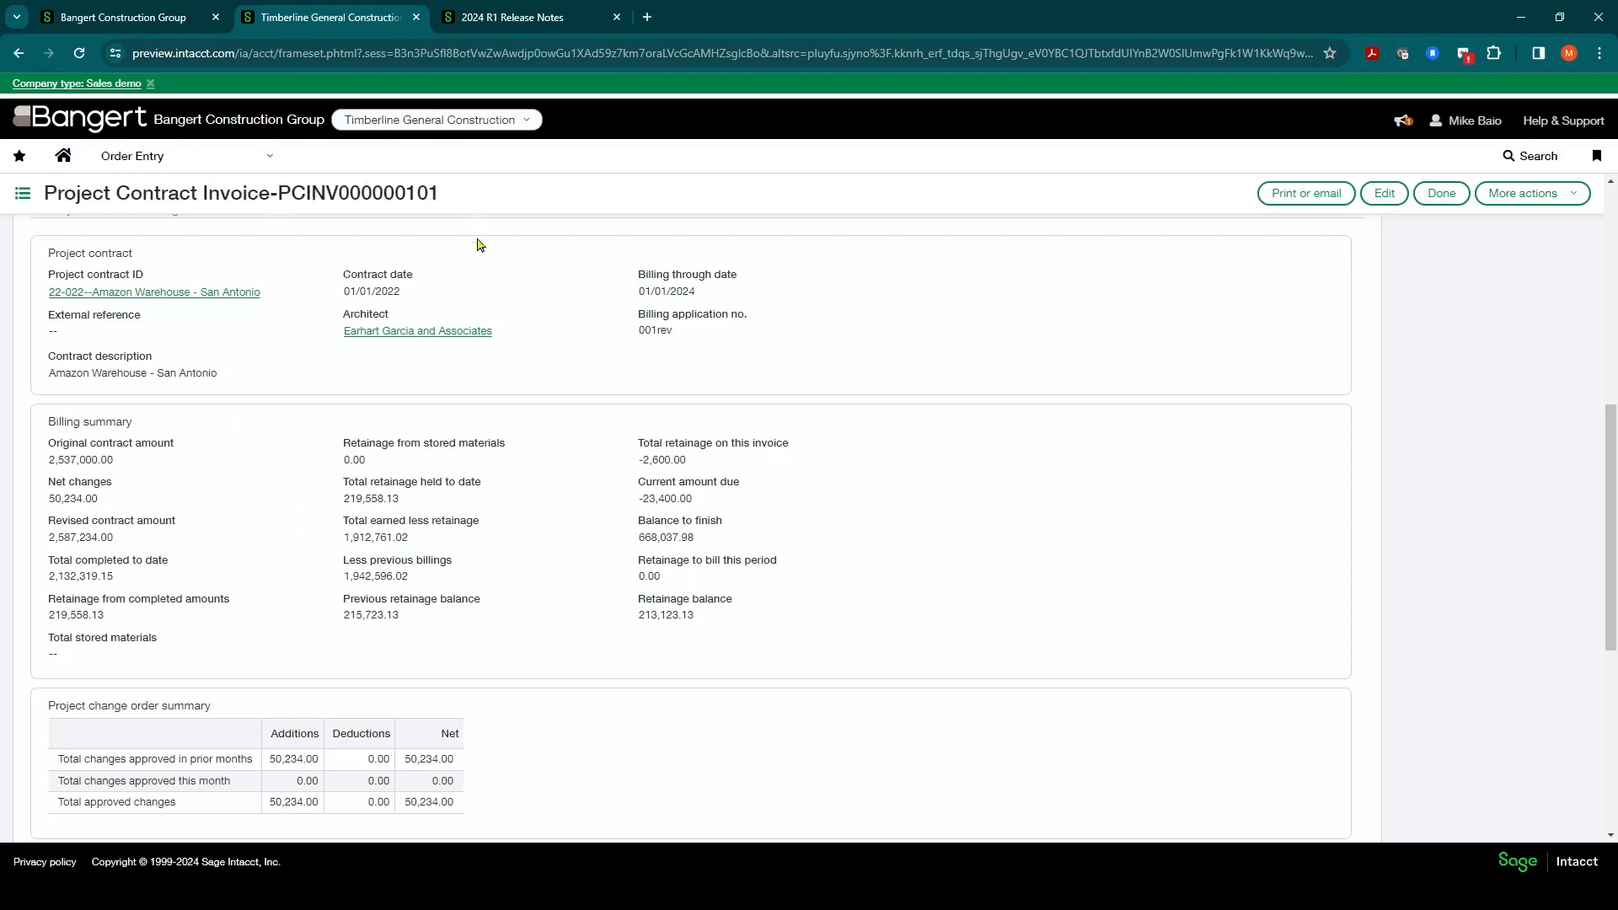
pyautogui.scroll(-2, 427, 360)
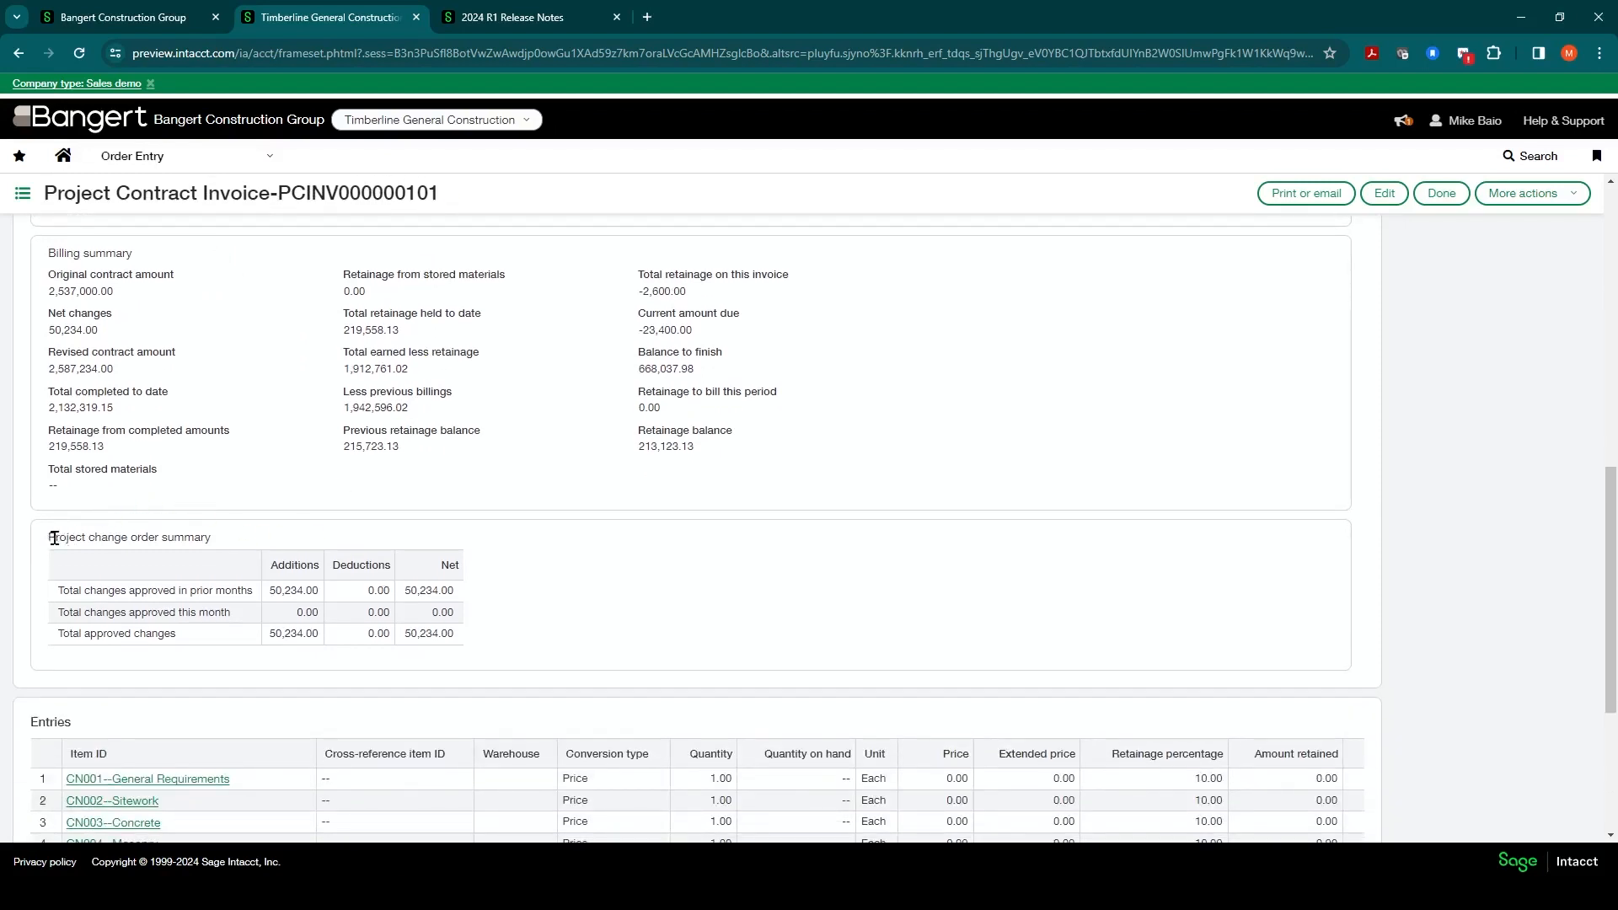
pyautogui.moveTo(54, 538); pyautogui.dragTo(226, 545)
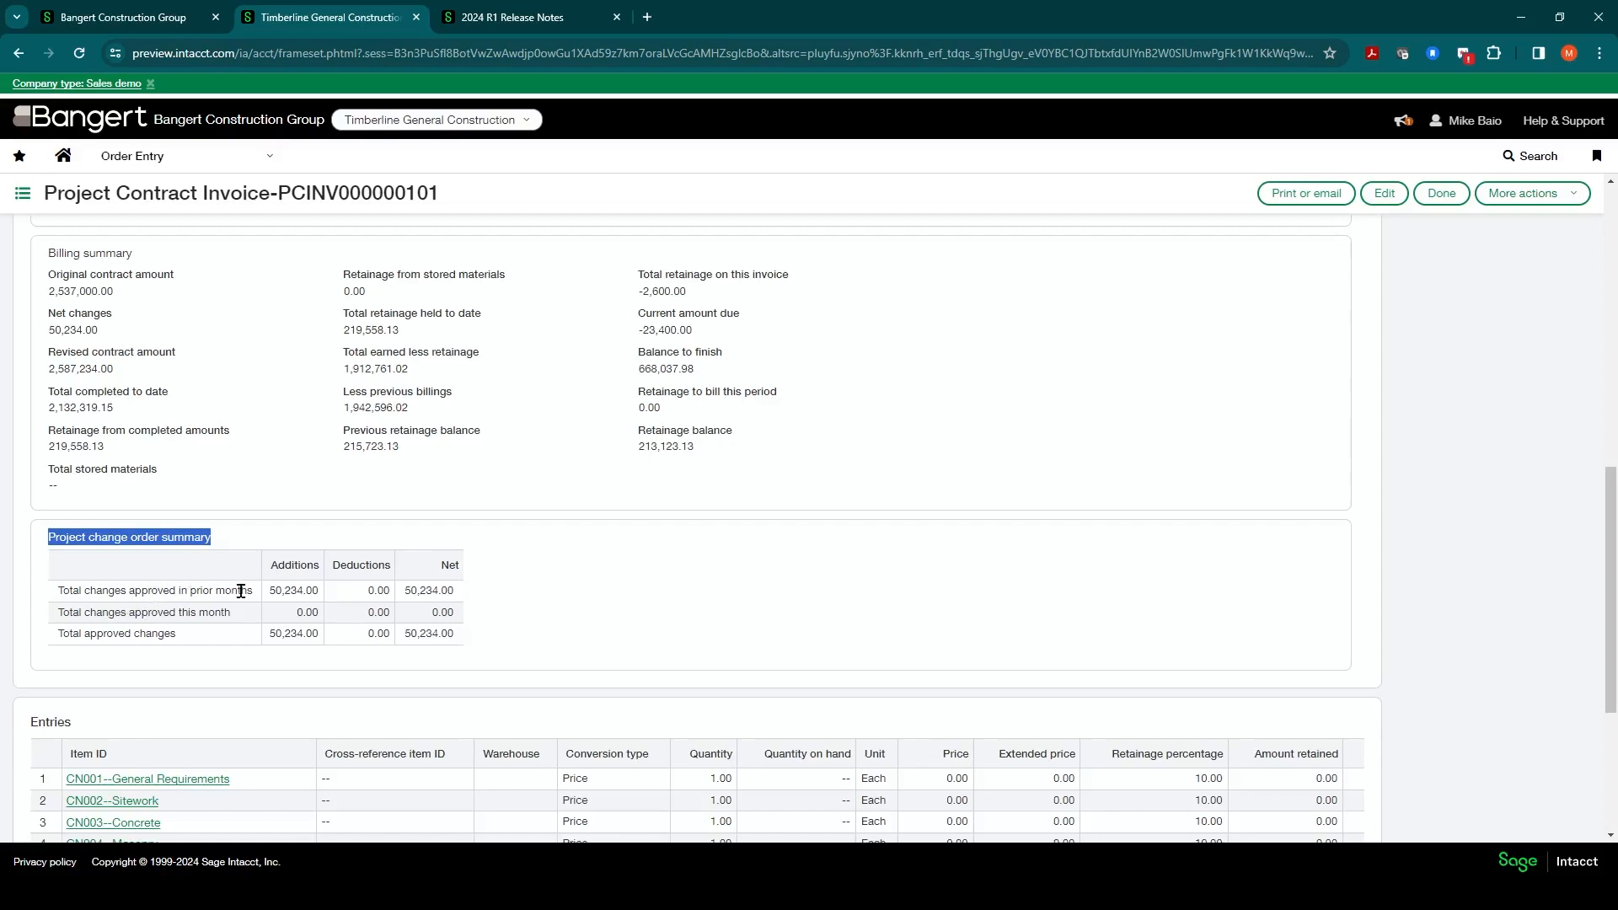
pyautogui.scroll(-1, 202, 624)
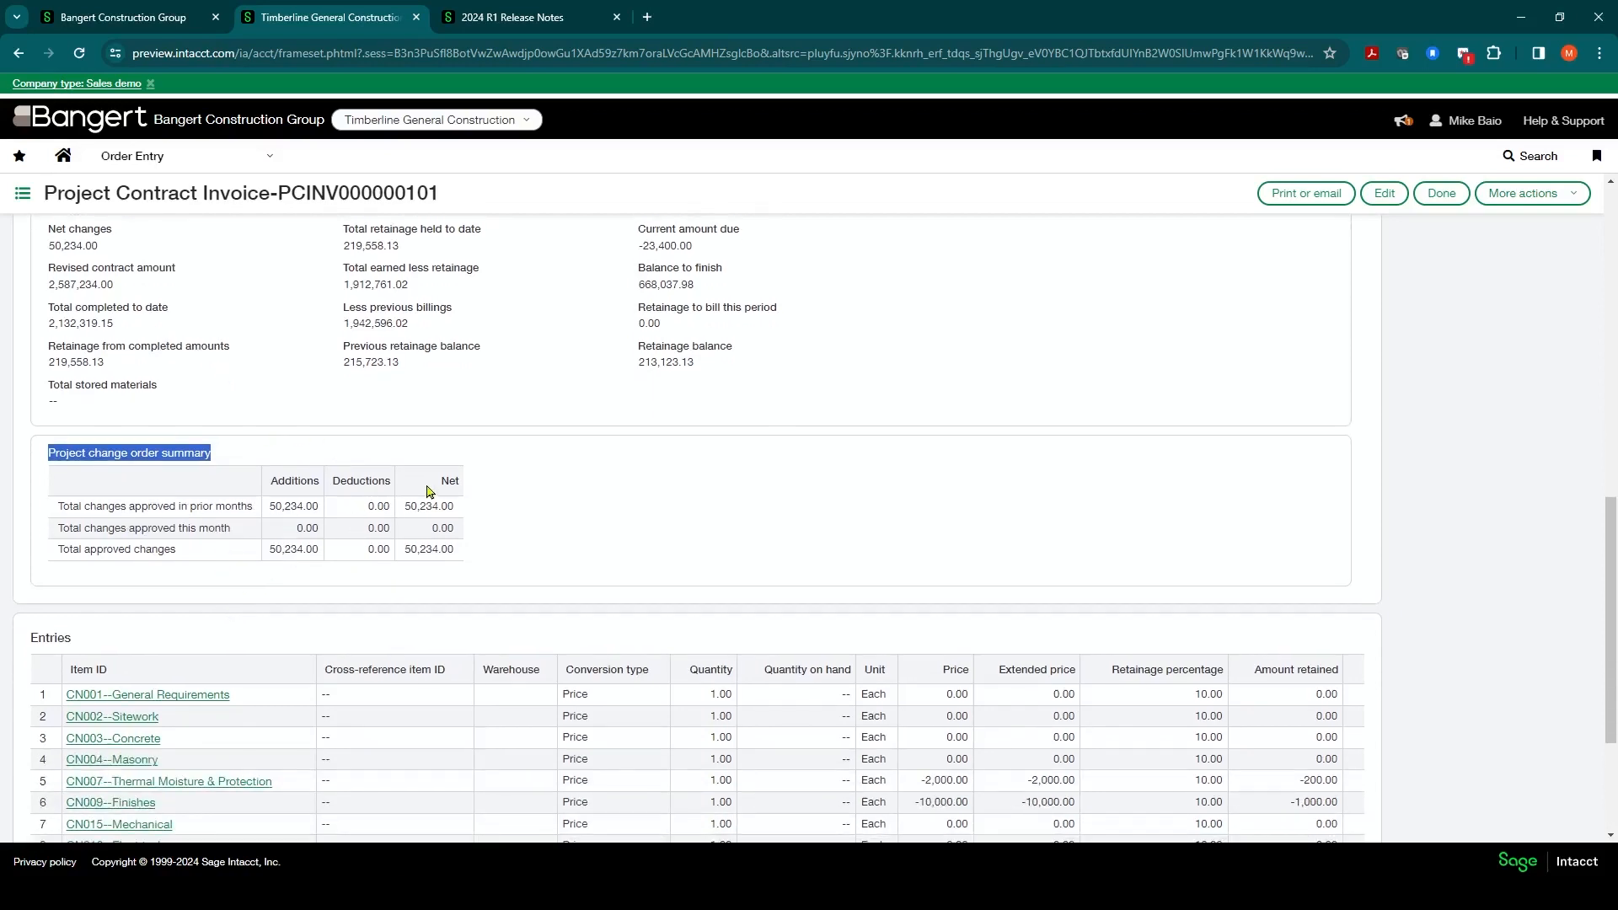
pyautogui.scroll(-1, 531, 456)
pyautogui.scroll(-2, 578, 404)
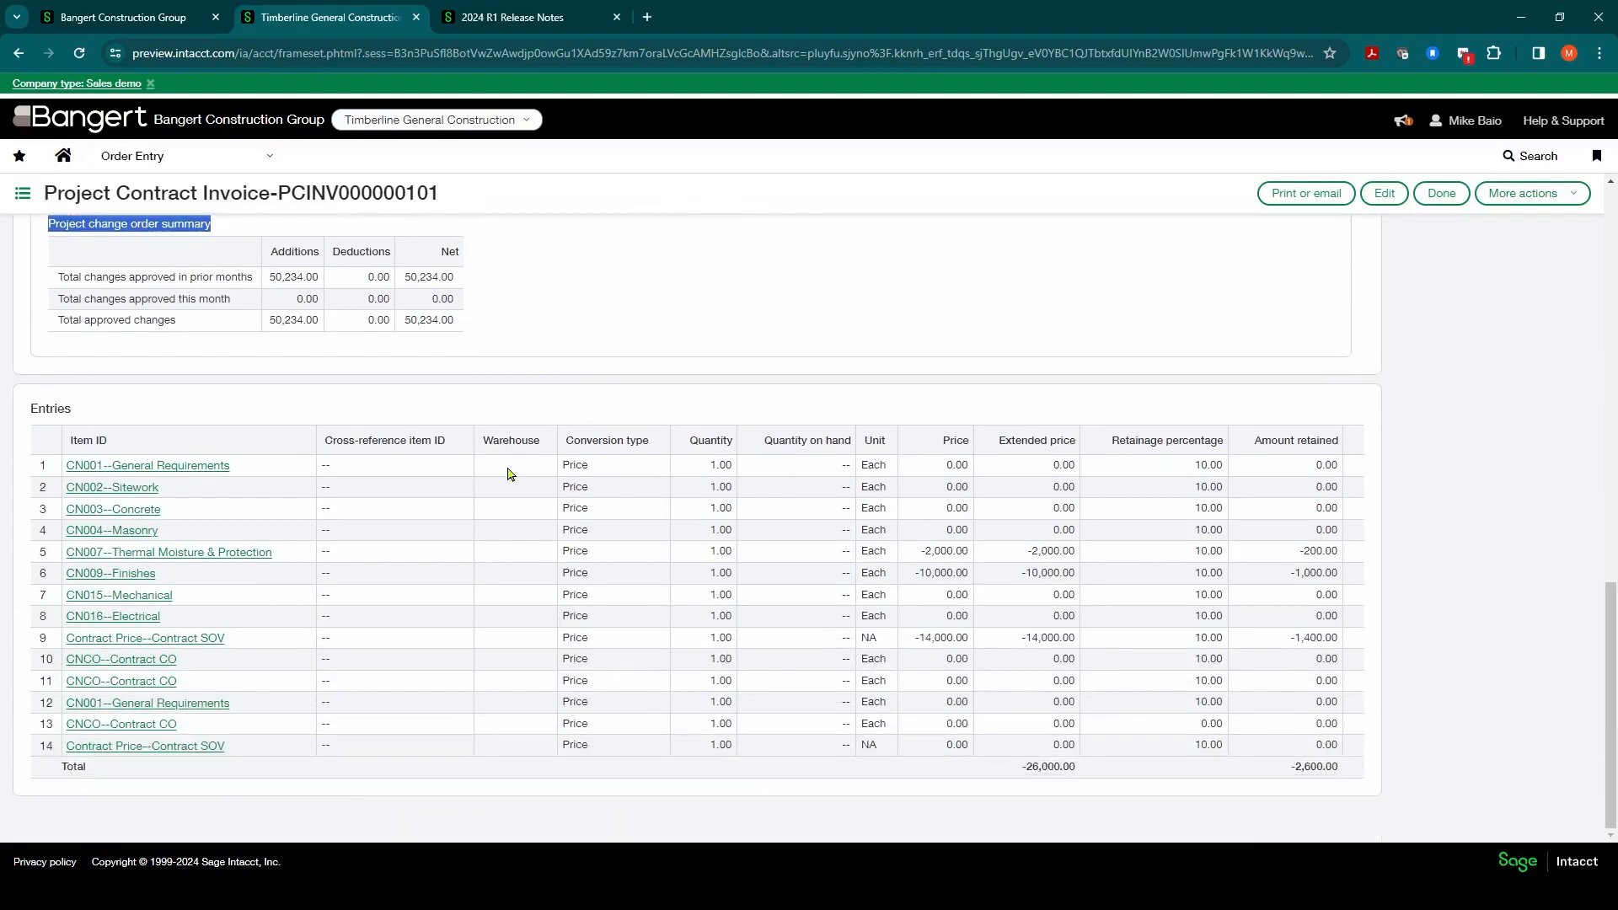
# - Show the first General Requirements entry's details on the viewed invoice, examine its project contract billing and dimensions, hide them and return to the billing summary
pyautogui.click(520, 472)
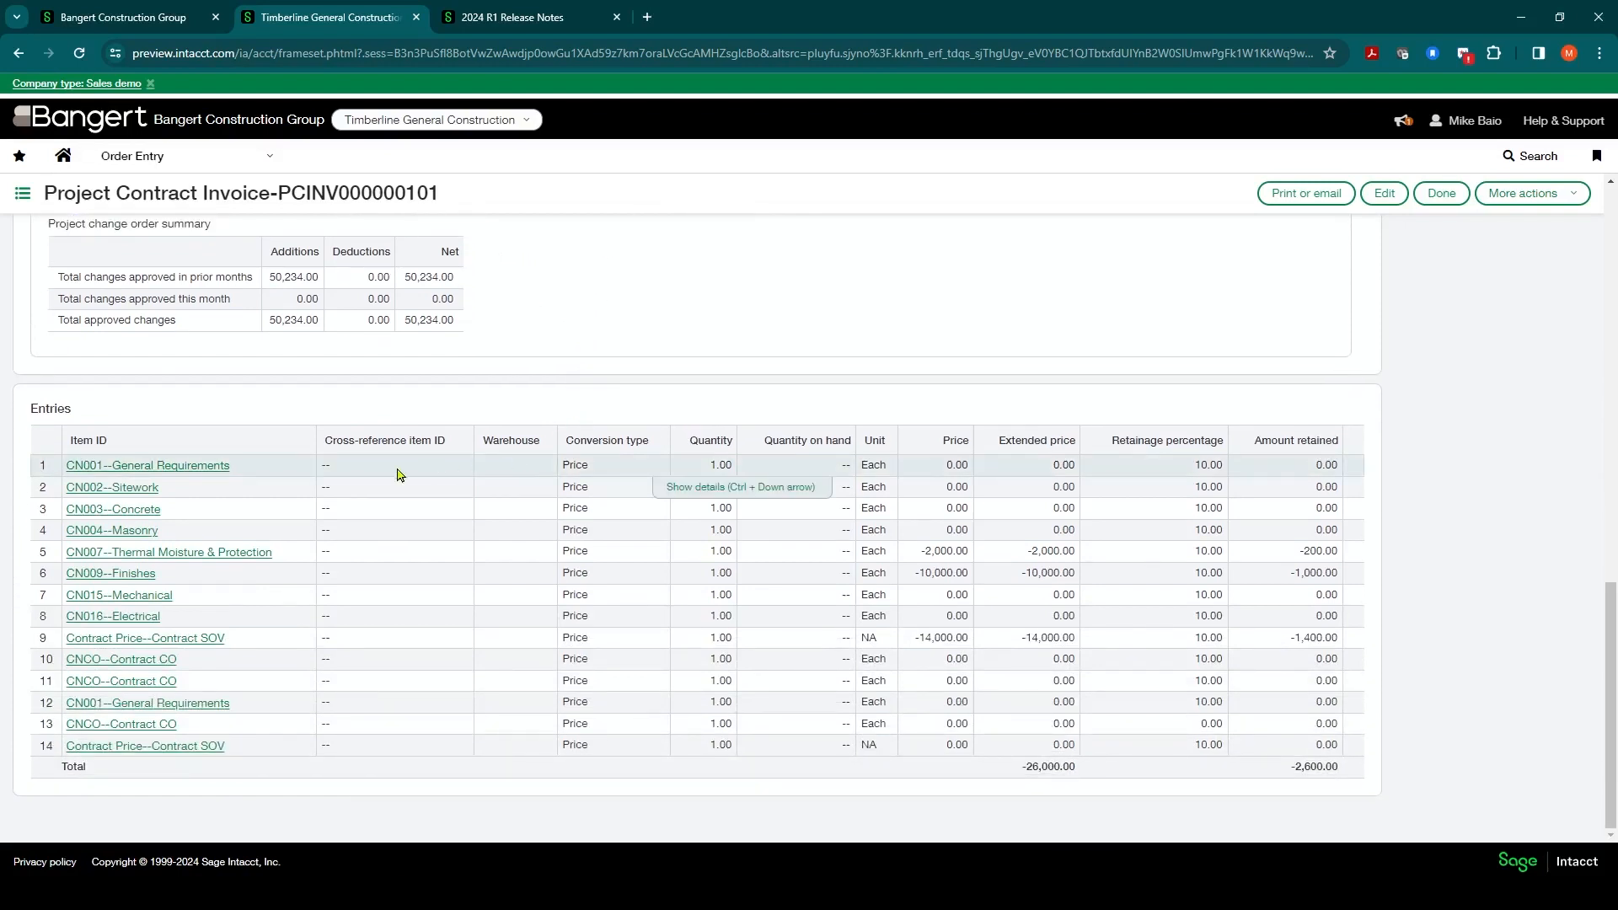
pyautogui.click(687, 489)
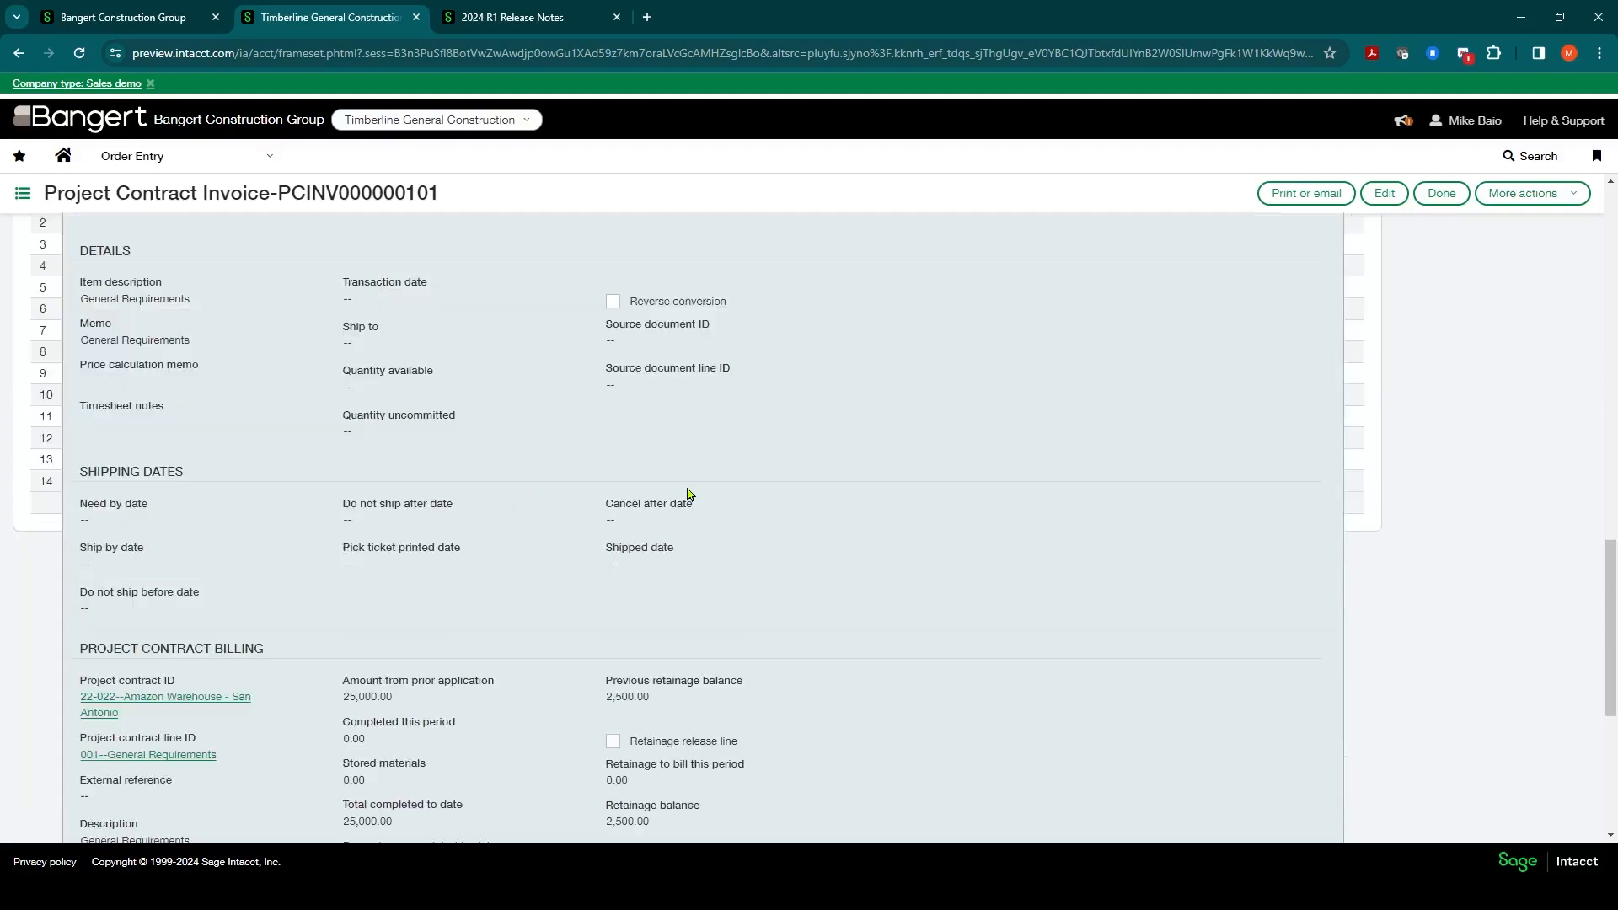
pyautogui.scroll(-3, 622, 506)
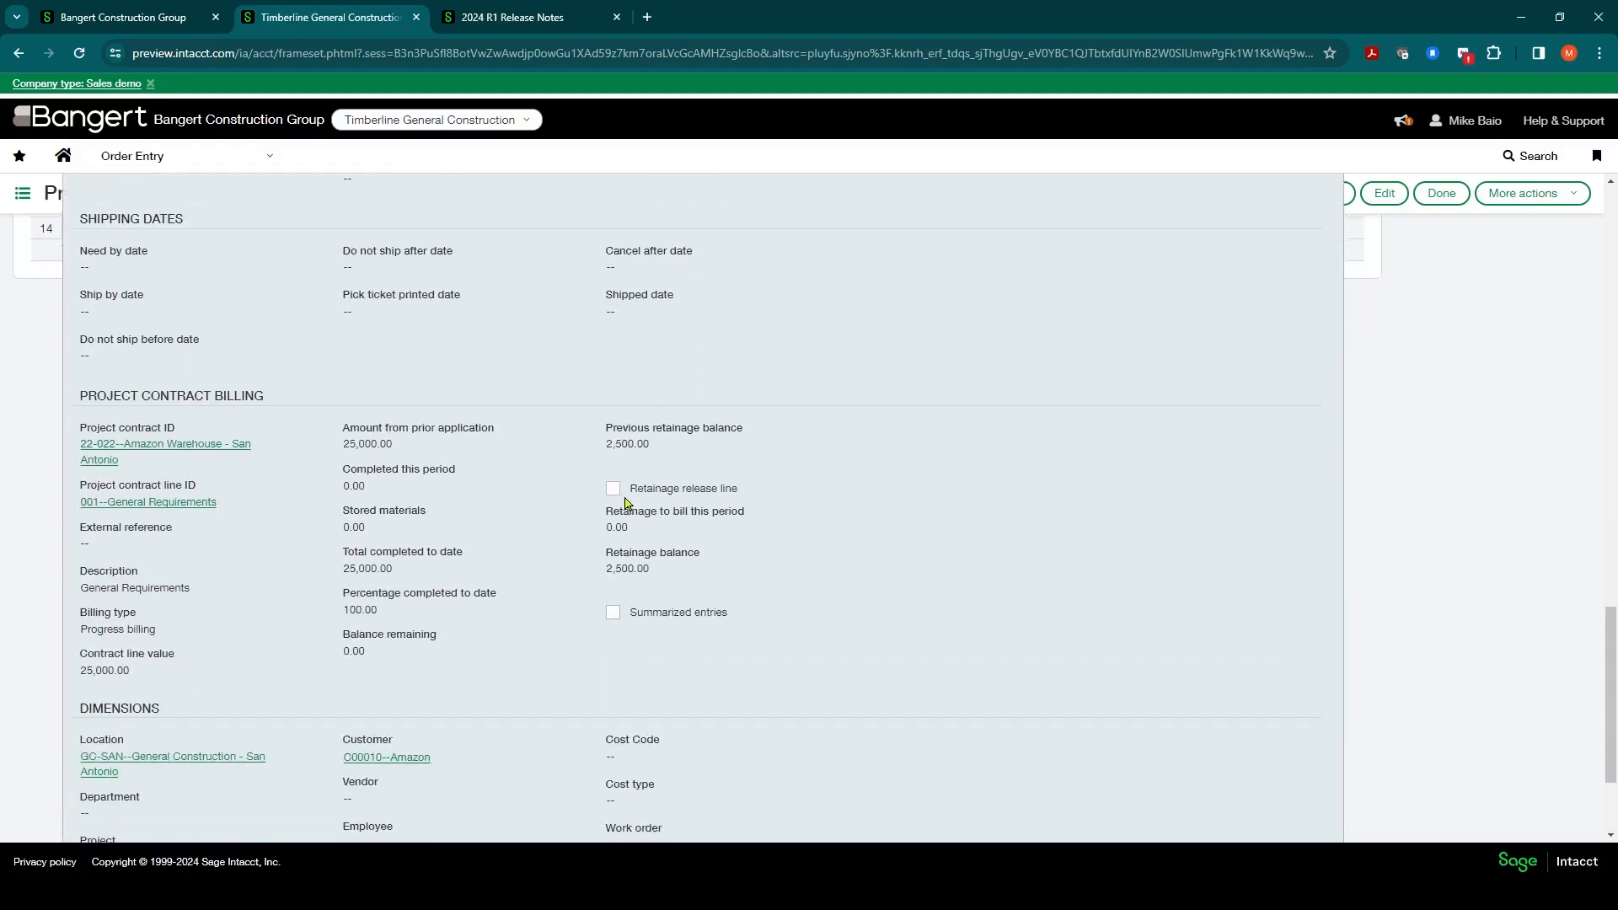
pyautogui.scroll(-1, 625, 503)
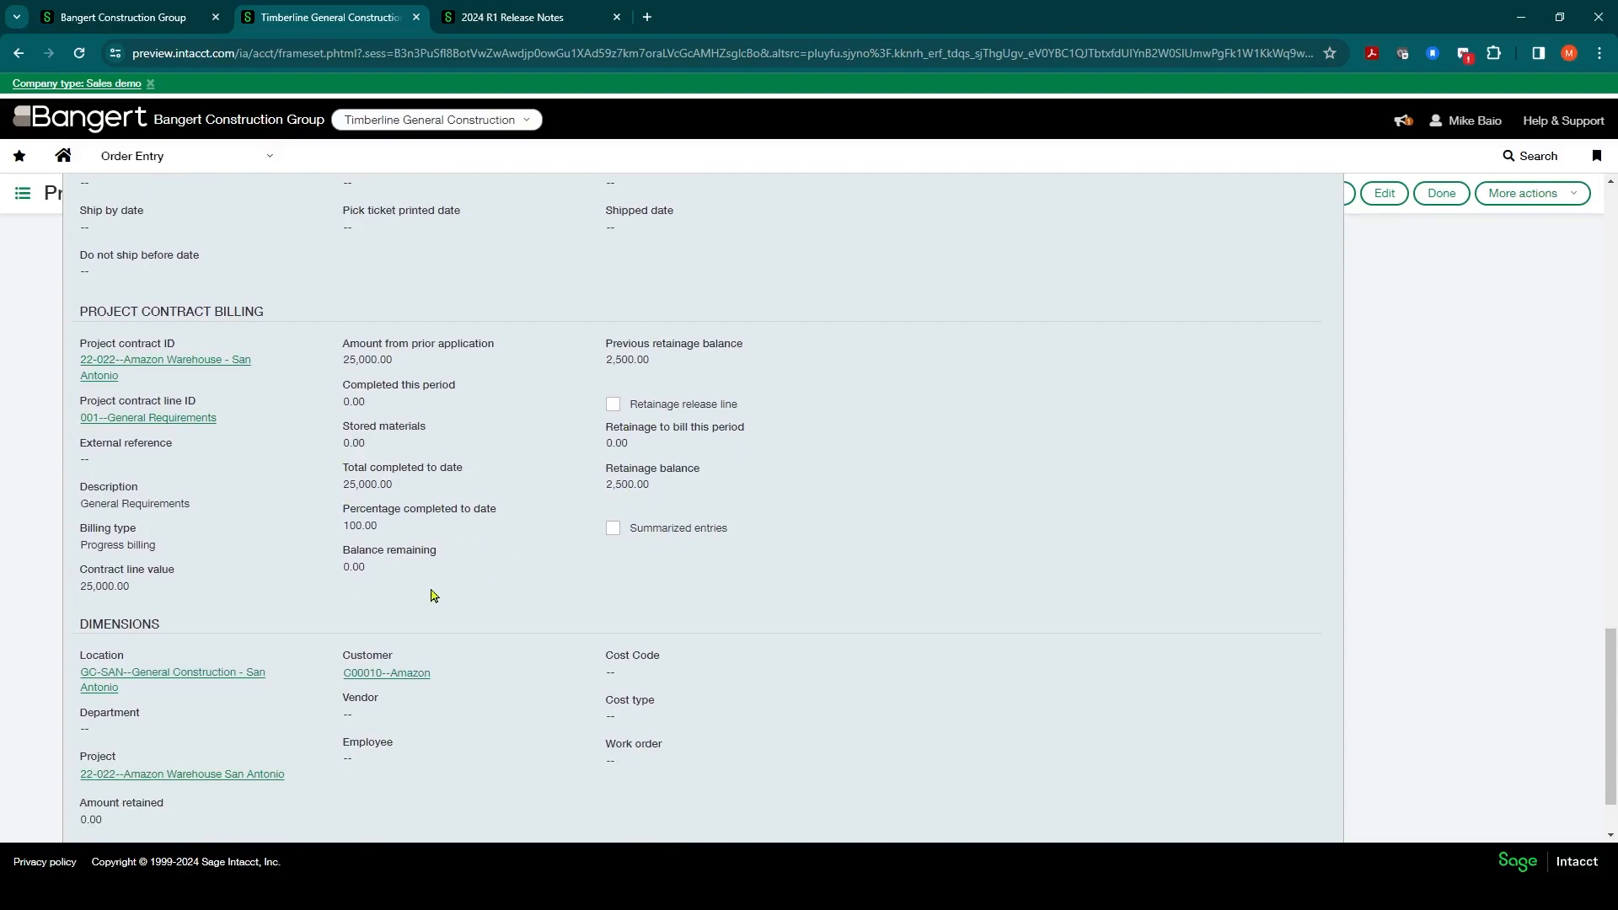
pyautogui.scroll(-1, 437, 590)
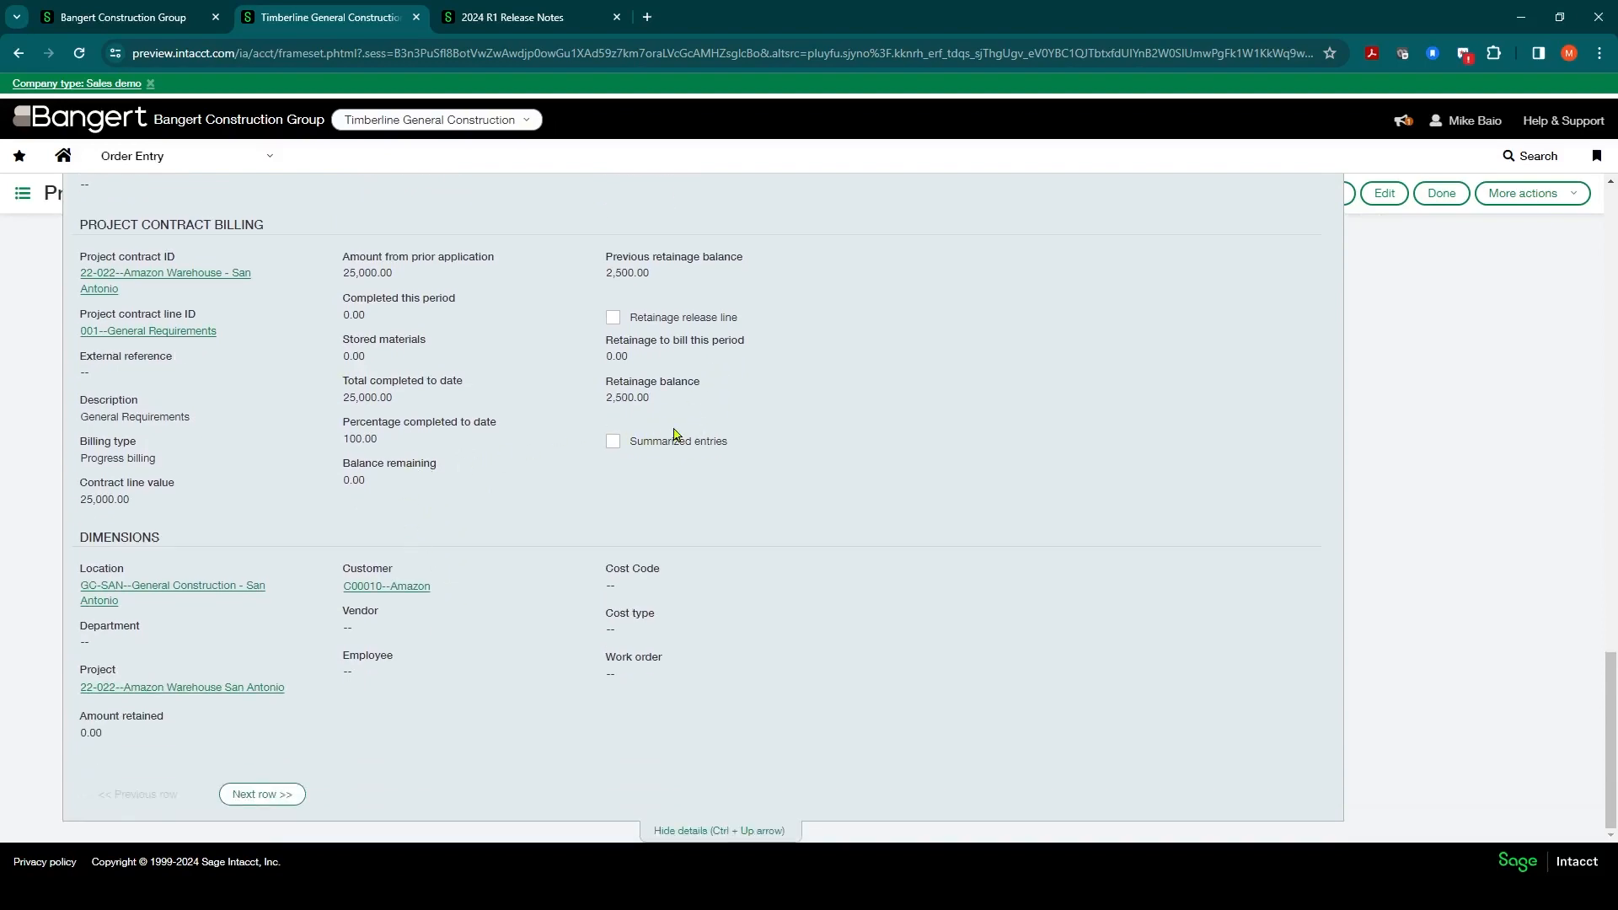
pyautogui.scroll(7, 674, 434)
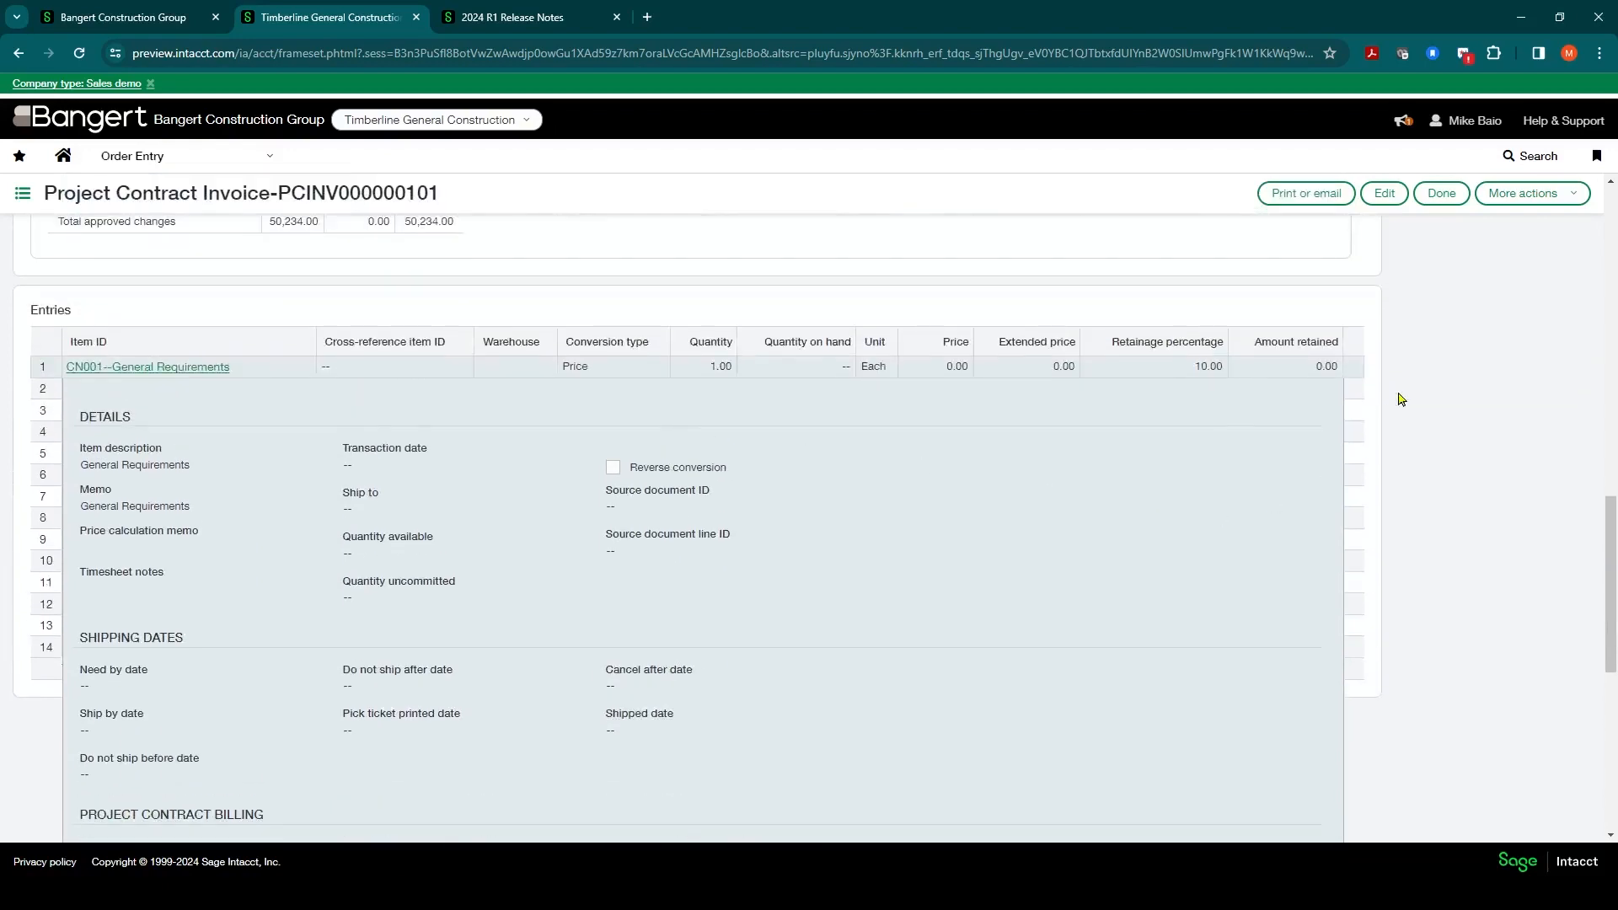
pyautogui.scroll(-7, 738, 734)
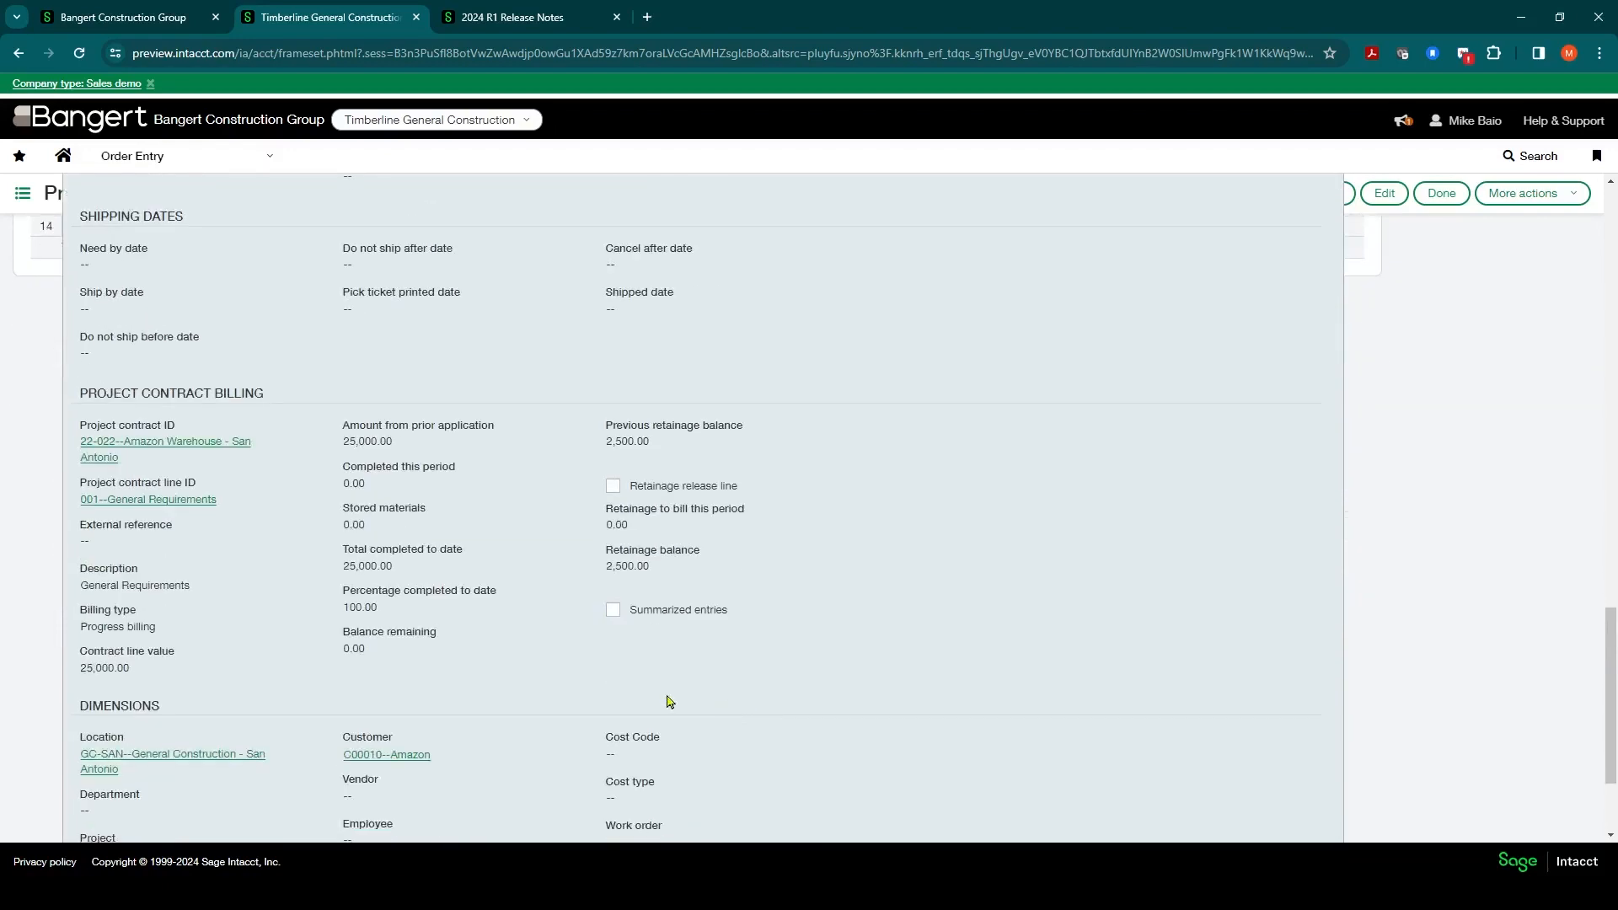
pyautogui.click(684, 831)
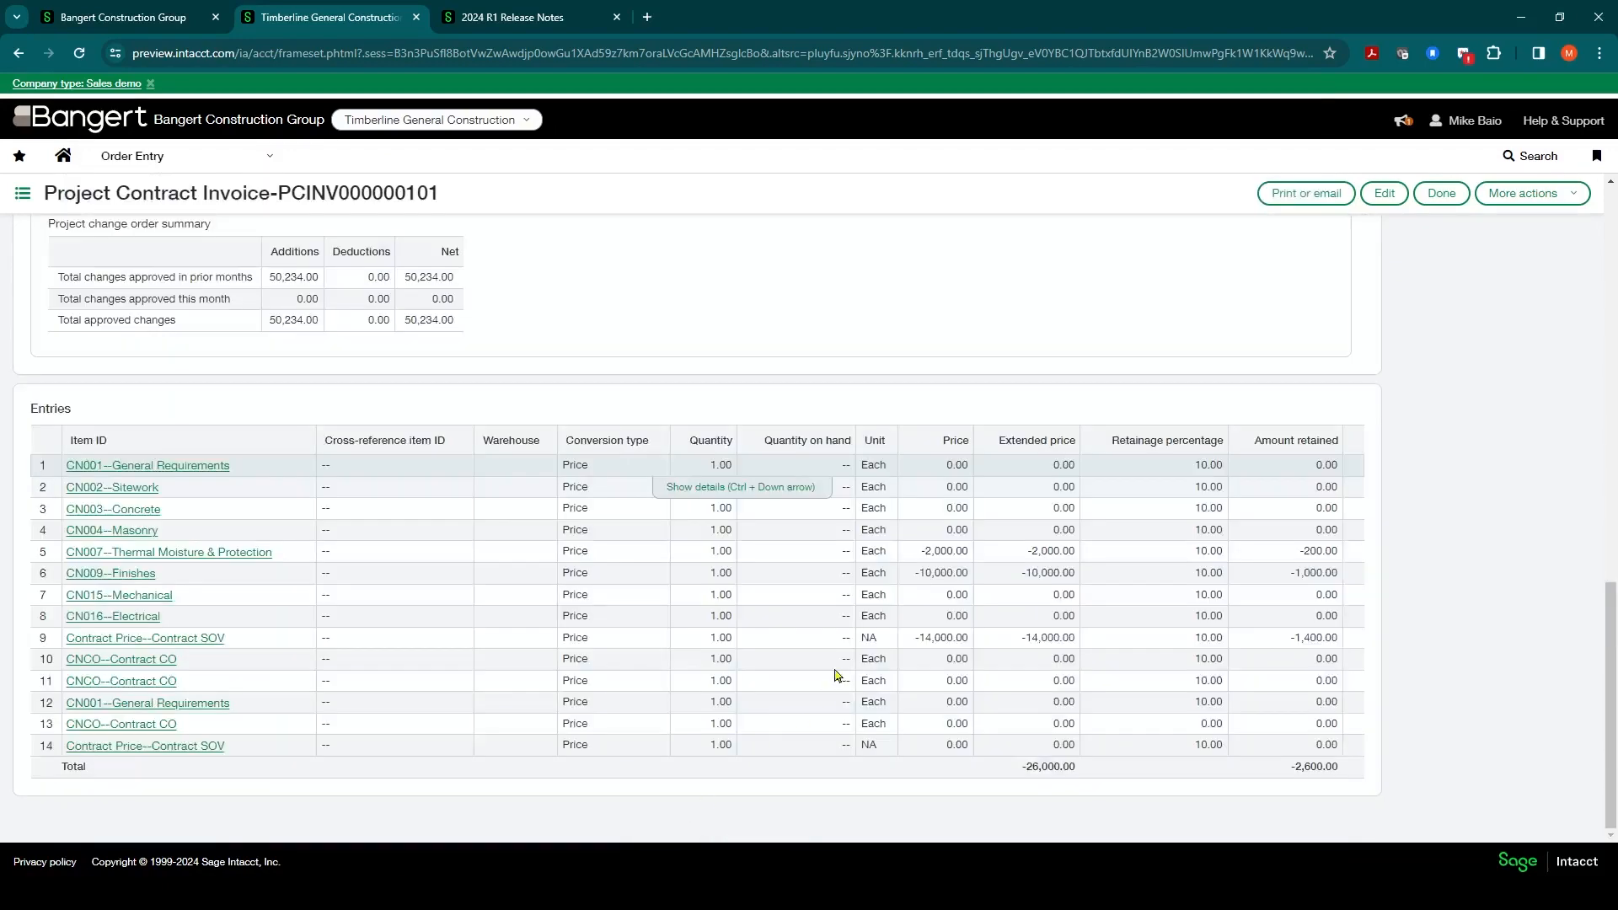
pyautogui.scroll(4, 668, 343)
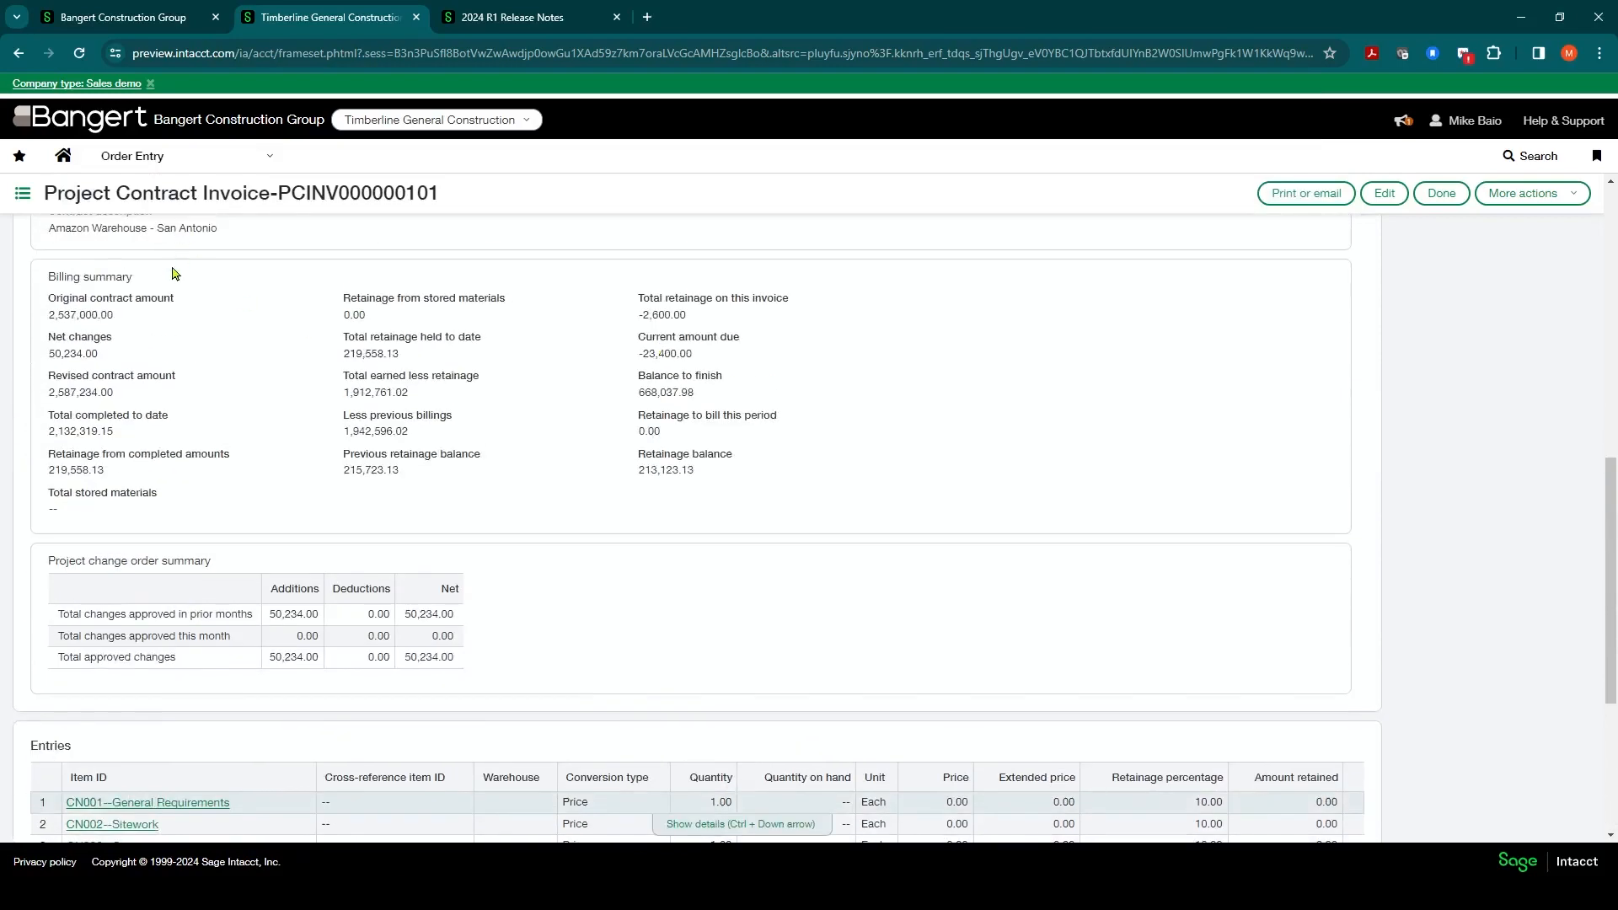